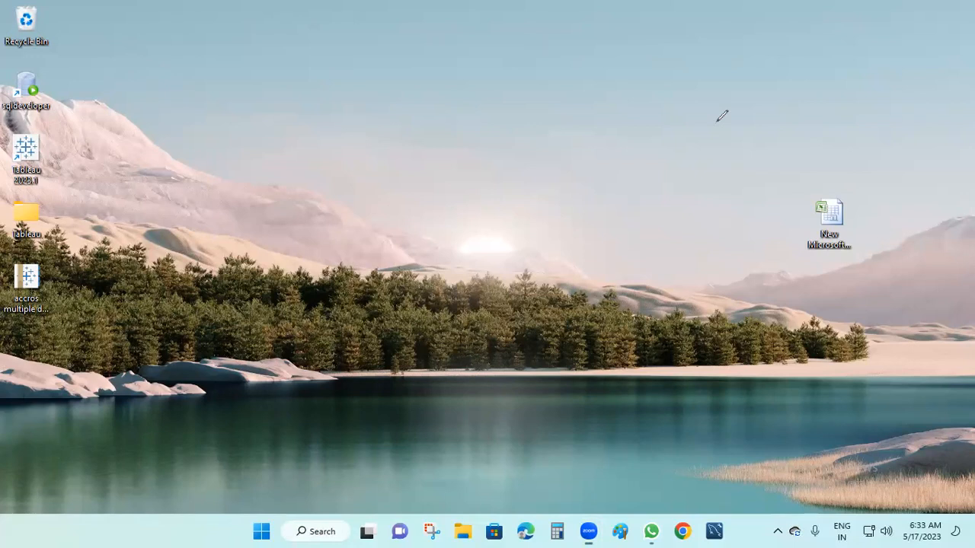
Step: Handwrite the heading 'Data blending' and draw a curve with two branches below it
mouse_move(424, 110)
left_mouse_down()
mouse_move(422, 134)
mouse_move(489, 97)
left_mouse_up()
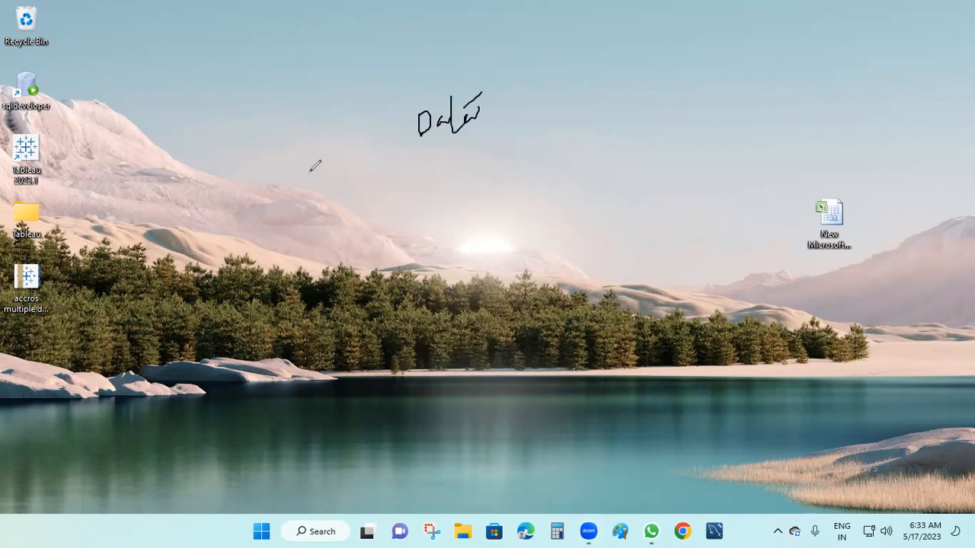
mouse_move(499, 79)
left_mouse_down()
mouse_move(503, 110)
mouse_move(565, 79)
mouse_move(630, 64)
mouse_move(637, 90)
left_mouse_up()
left_click_drag(628, 56, 637, 47)
left_click_drag(557, 113, 568, 153)
left_click_drag(490, 176, 642, 133)
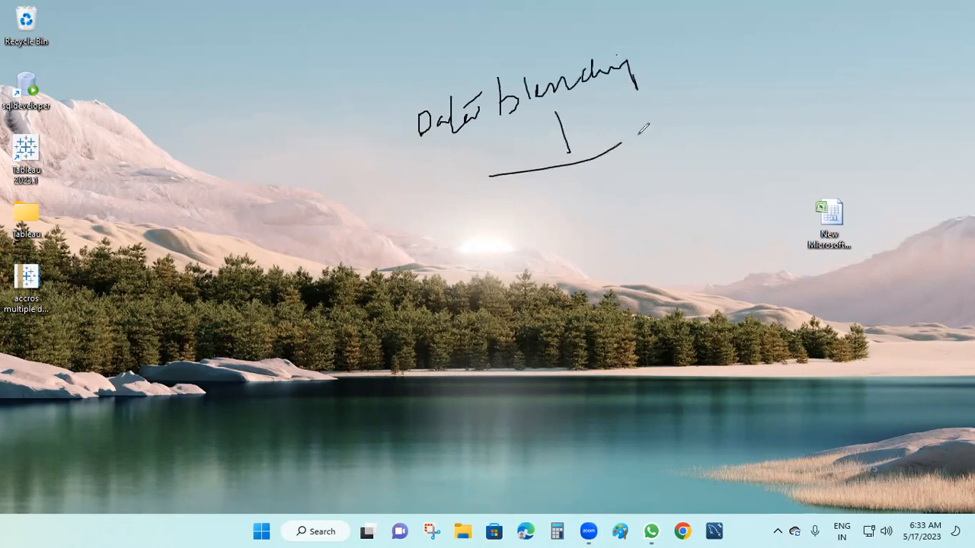
left_click_drag(491, 178, 496, 243)
left_click_drag(643, 135, 647, 172)
Step: Label the branch 'mix', add the J-R-L-D and T-R-L-D chains, and start writing 'Join'
mouse_move(591, 128)
left_mouse_down()
mouse_move(640, 132)
mouse_move(624, 134)
mouse_move(670, 91)
mouse_move(677, 125)
left_mouse_up()
mouse_move(680, 80)
left_mouse_down()
mouse_move(702, 112)
mouse_move(696, 131)
left_mouse_up()
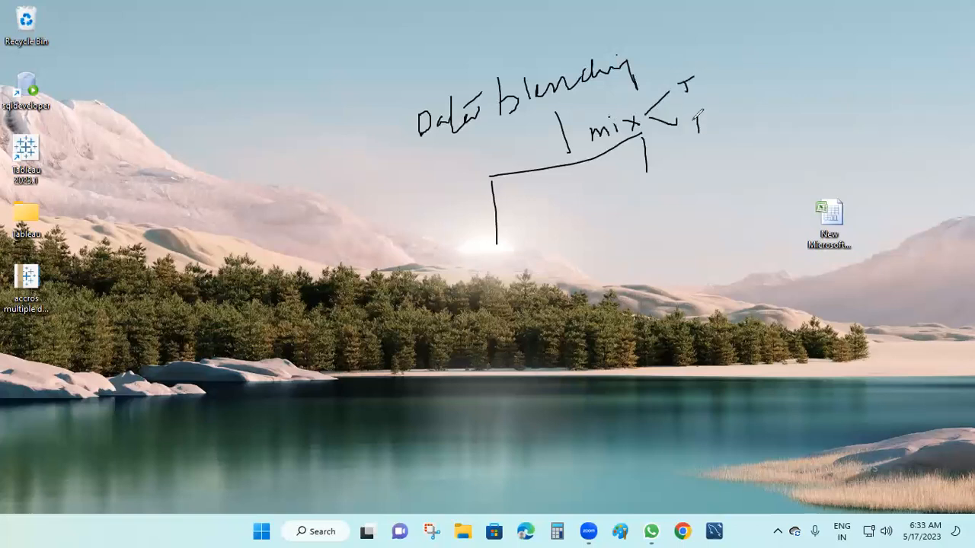
left_click_drag(716, 78, 730, 77)
mouse_move(739, 85)
left_mouse_down()
mouse_move(738, 68)
mouse_move(760, 90)
left_mouse_up()
left_click_drag(728, 124, 761, 112)
mouse_move(764, 119)
left_mouse_down()
mouse_move(778, 98)
mouse_move(787, 117)
left_mouse_up()
mouse_move(790, 75)
left_mouse_down()
mouse_move(809, 67)
mouse_move(831, 97)
mouse_move(855, 99)
mouse_move(898, 48)
mouse_move(913, 55)
left_mouse_up()
mouse_move(893, 88)
left_mouse_down()
mouse_move(936, 74)
mouse_move(924, 85)
left_mouse_up()
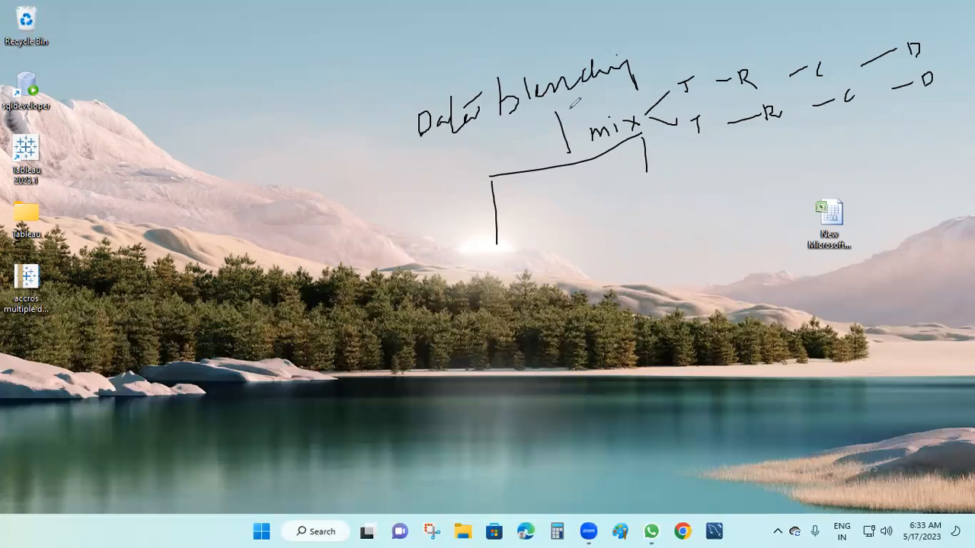
left_click_drag(646, 137, 652, 198)
mouse_move(147, 114)
left_mouse_down()
mouse_move(134, 138)
mouse_move(153, 112)
mouse_move(176, 127)
mouse_move(194, 110)
left_mouse_up()
Step: Finish and underline 'Join', then add a boxed 'Table → Single' note with an arrow back to it
left_click(177, 105)
left_click_drag(129, 150, 194, 132)
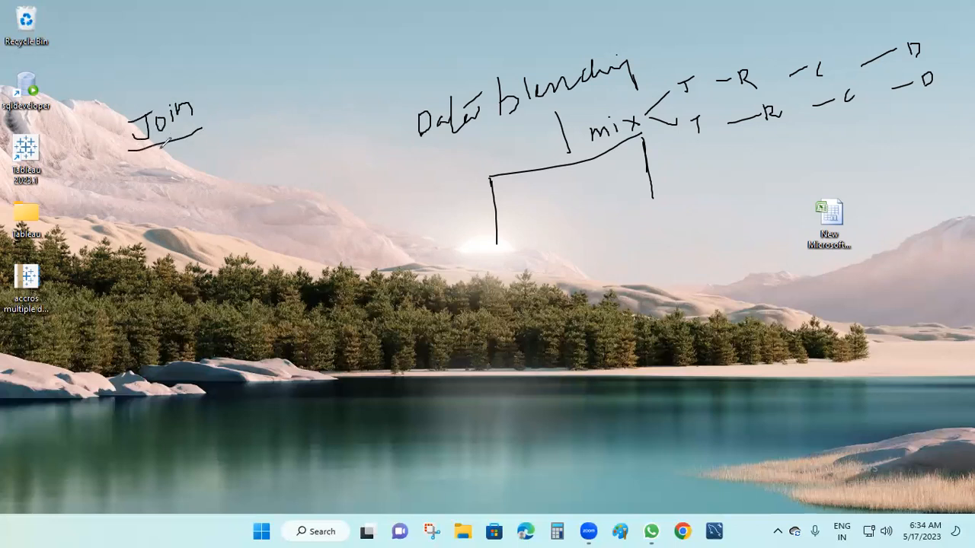
mouse_move(160, 147)
left_mouse_down()
mouse_move(162, 167)
mouse_move(187, 184)
mouse_move(199, 156)
mouse_move(228, 174)
mouse_move(257, 151)
left_mouse_up()
mouse_move(224, 196)
left_mouse_down()
mouse_move(229, 260)
mouse_move(275, 221)
mouse_move(297, 227)
left_mouse_up()
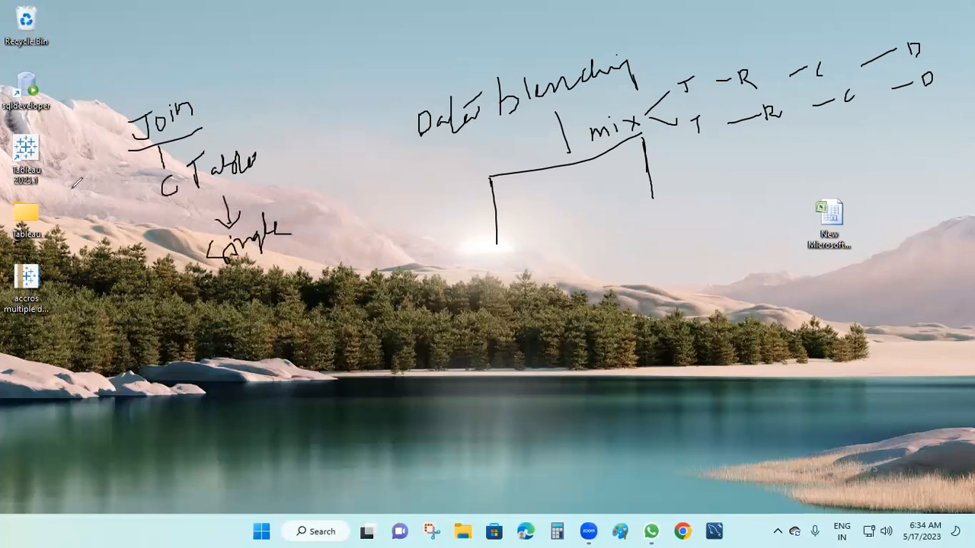
mouse_move(130, 180)
left_mouse_down()
mouse_move(265, 144)
mouse_move(294, 256)
mouse_move(195, 277)
mouse_move(139, 179)
left_mouse_up()
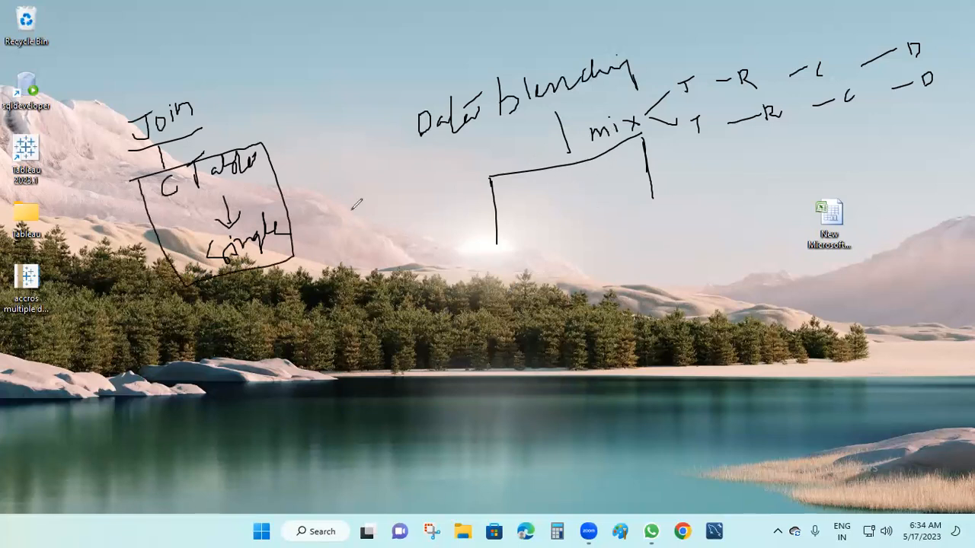
mouse_move(294, 226)
left_mouse_down()
mouse_move(340, 216)
mouse_move(330, 130)
mouse_move(294, 98)
mouse_move(242, 101)
mouse_move(248, 119)
left_mouse_up()
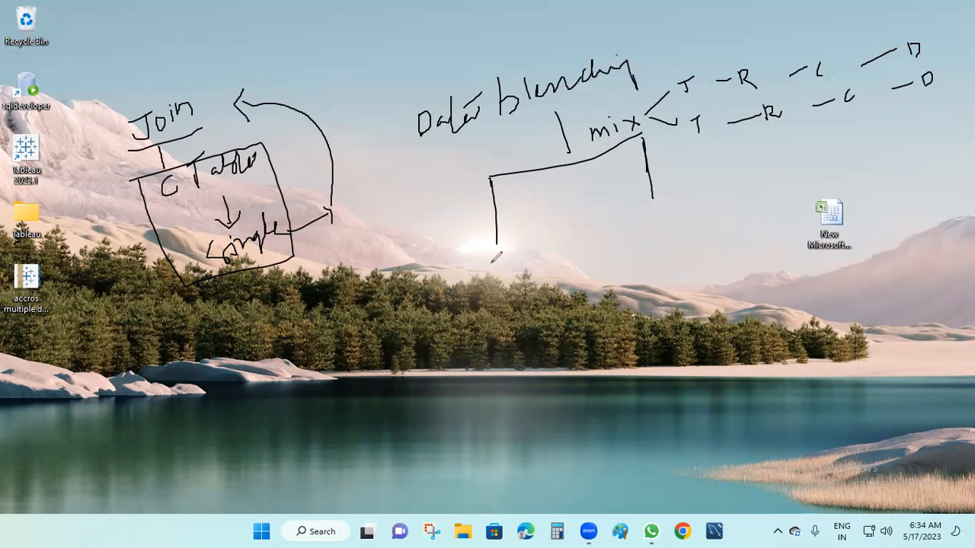
Step: Draw boxes numbered 1 and 2 under the branches, joined by lines labelled T
mouse_move(490, 260)
left_mouse_down()
mouse_move(515, 261)
mouse_move(499, 274)
left_mouse_up()
mouse_move(644, 219)
left_mouse_down()
mouse_move(666, 213)
mouse_move(668, 236)
mouse_move(655, 247)
mouse_move(681, 237)
left_mouse_up()
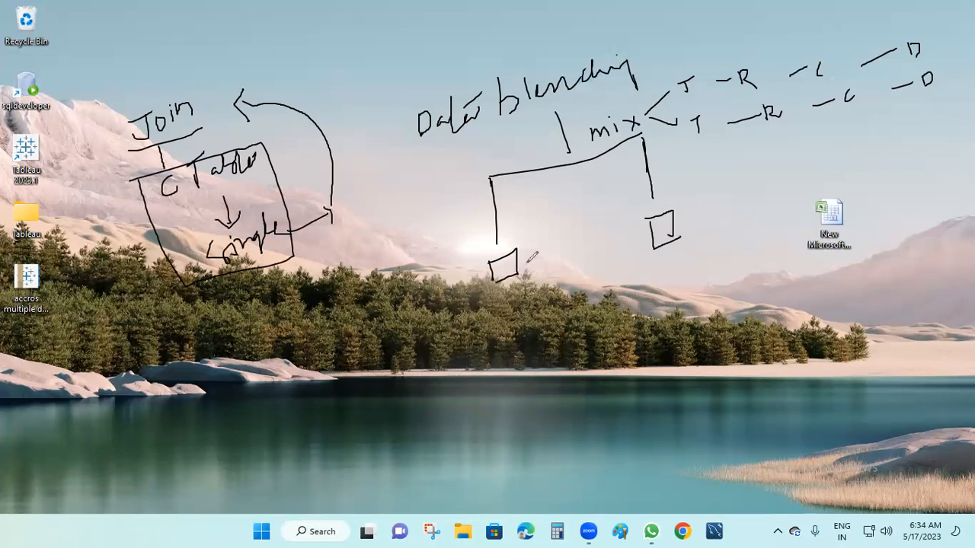
left_click_drag(507, 259, 504, 276)
left_click_drag(659, 218, 674, 233)
left_click_drag(508, 277, 609, 308)
mouse_move(655, 248)
left_mouse_down()
mouse_move(608, 307)
mouse_move(615, 343)
mouse_move(621, 320)
mouse_move(633, 354)
left_mouse_up()
mouse_move(650, 312)
left_mouse_down()
mouse_move(652, 328)
mouse_move(673, 315)
mouse_move(649, 329)
left_mouse_up()
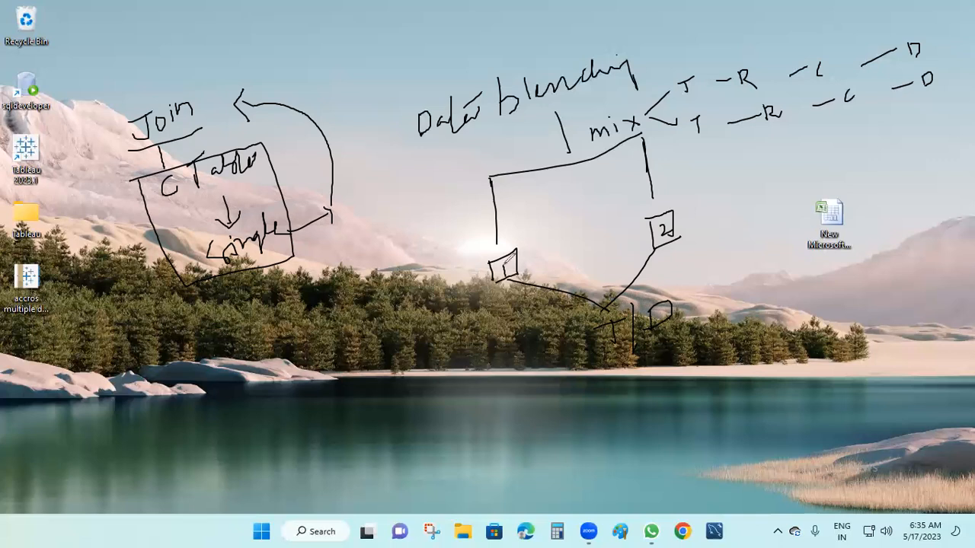
left_click_drag(500, 264, 504, 274)
Step: Clear the screen ink and open the Excel worksheet from the desktop
key("e")
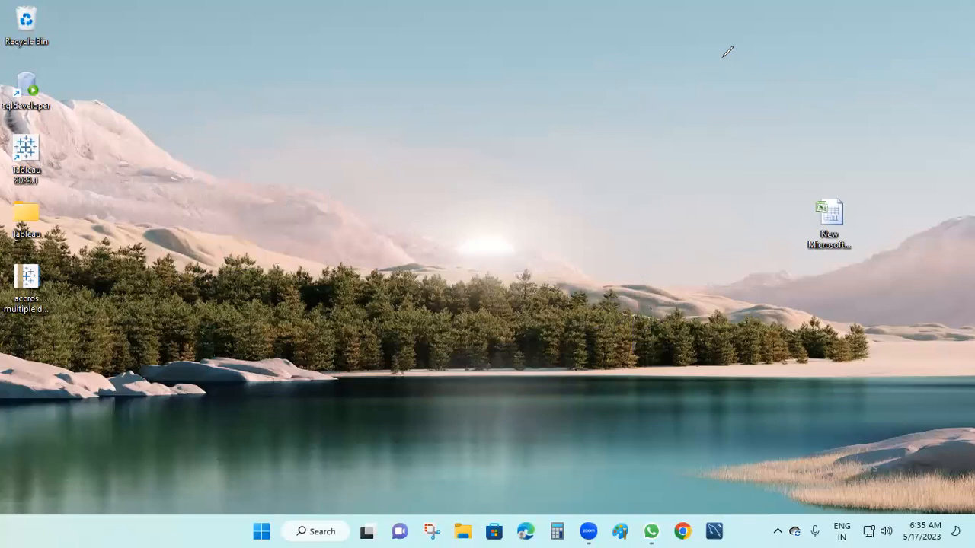
left_click_drag(830, 219, 351, 160)
double_click(350, 156)
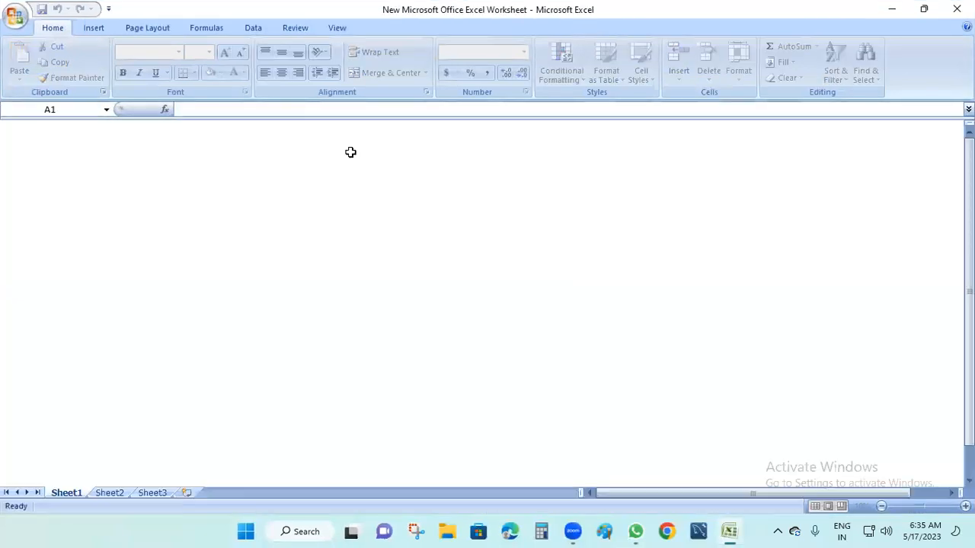
Step: Enter the headers PRODUCTS in A1 and SALES in B1, auto-fitting column A
type("products")
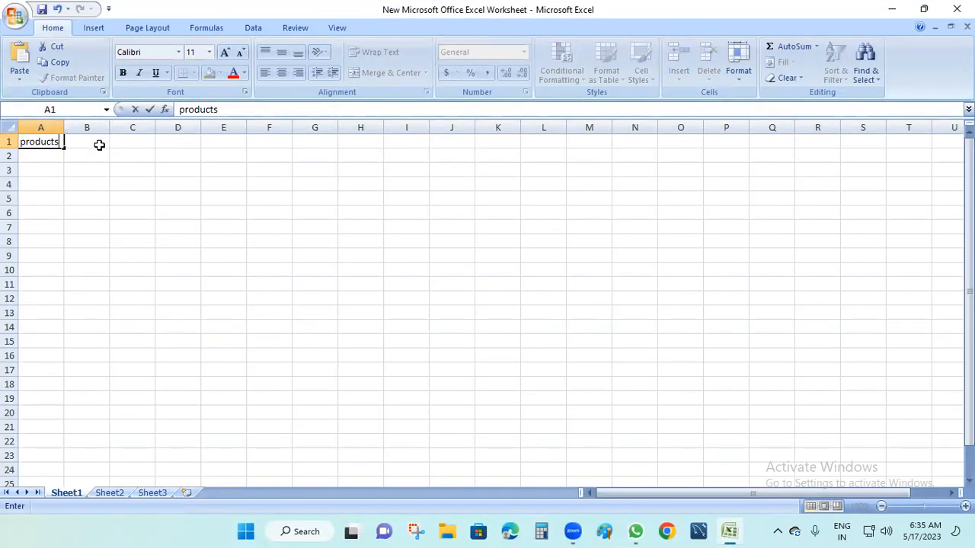
key("BackSpace")
key("BackSpace")
key("BackSpace")
key("BackSpace")
key("BackSpace")
key("BackSpace")
key("BackSpace")
type("PRODUCTS")
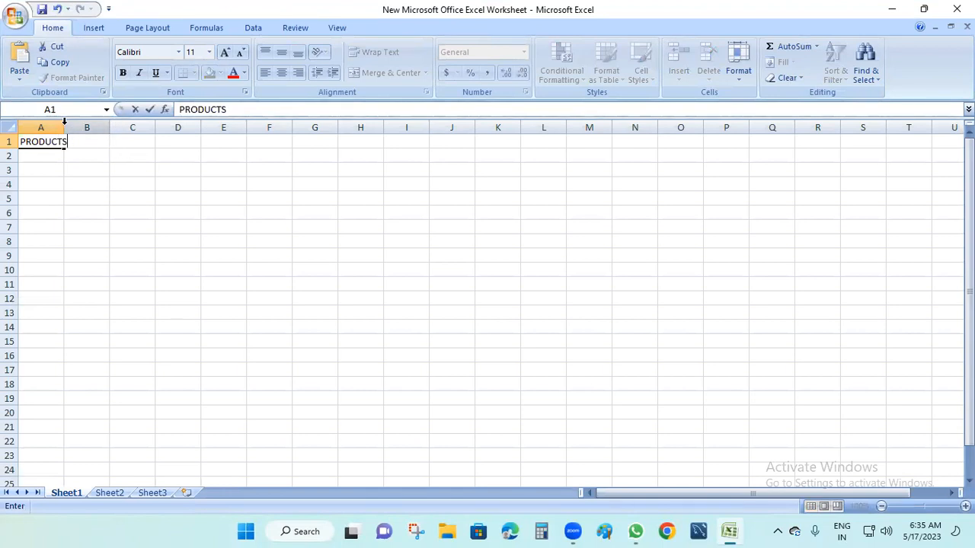
left_click(79, 145)
type("SALES")
double_click(64, 126)
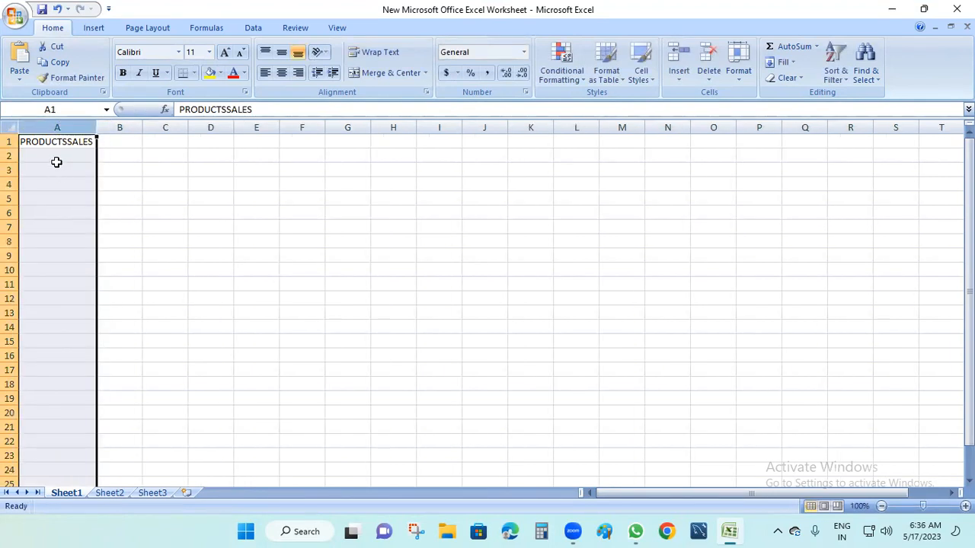
left_click(75, 142)
left_click_drag(227, 109, 276, 101)
key("ctrl+x")
left_click(131, 144)
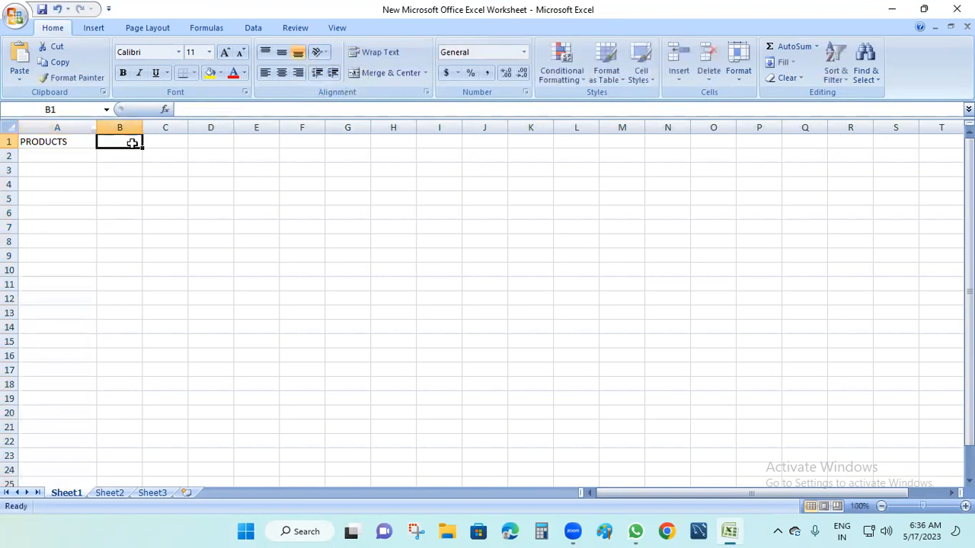
key("ctrl+v")
Step: List the products A, B, X and C in cells A2 to A5
left_click(68, 161)
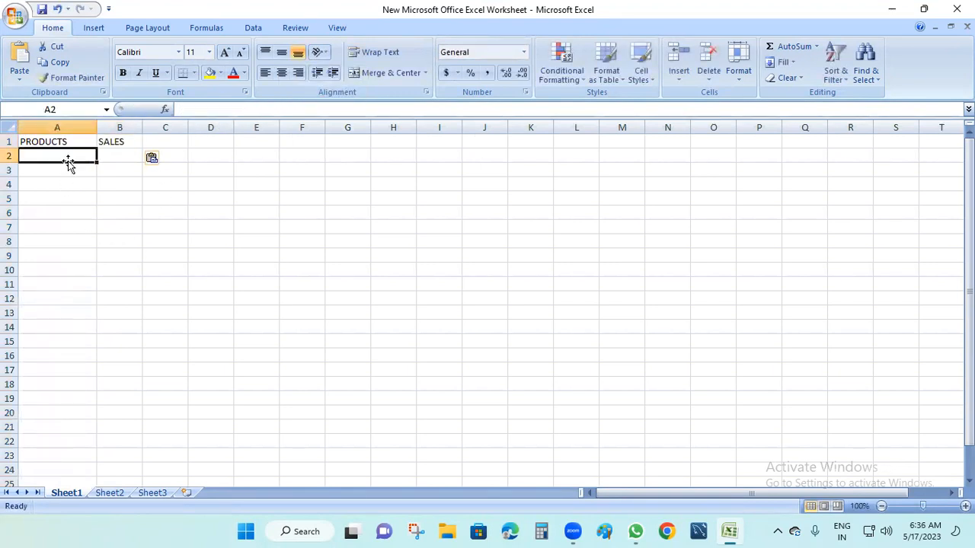
type("A")
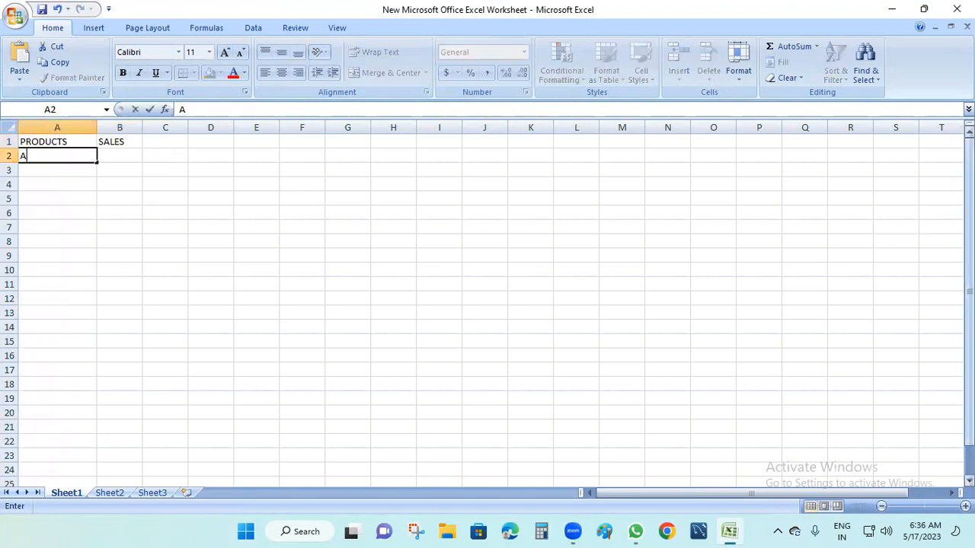
key("Return")
type("B")
key("Return")
type("X")
key("Return")
type("C")
key("Return")
Step: Enter the sales values 12, 20, 30 and 45 in cells B2 to B5
left_click(125, 156)
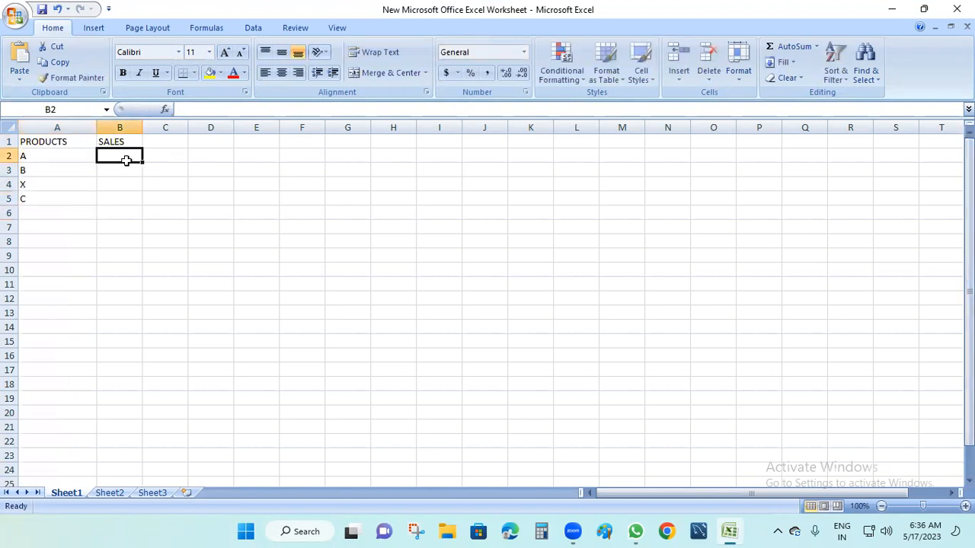
type("12")
key("Return")
type("1")
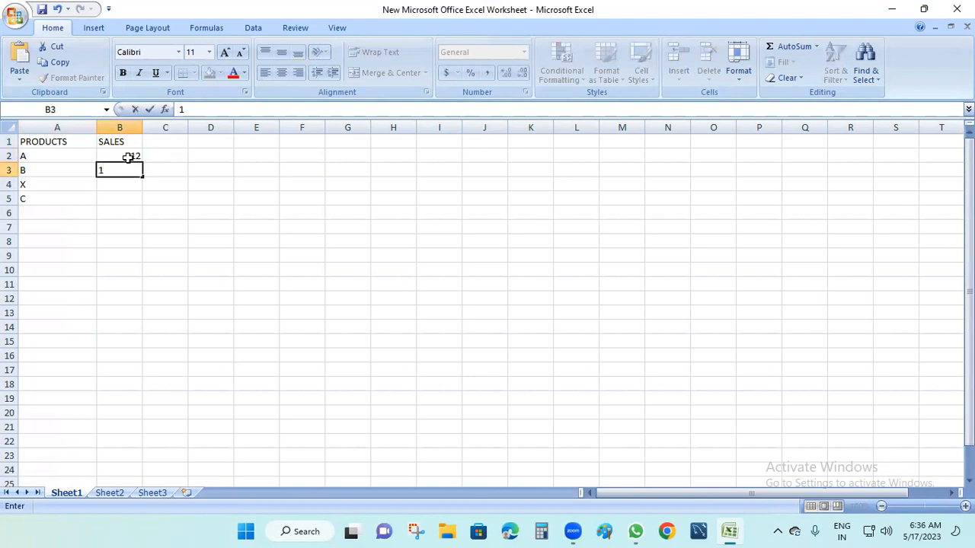
type("0")
key("BackSpace")
type("20")
key("Return")
type("30")
key("Return")
type("45")
key("Return")
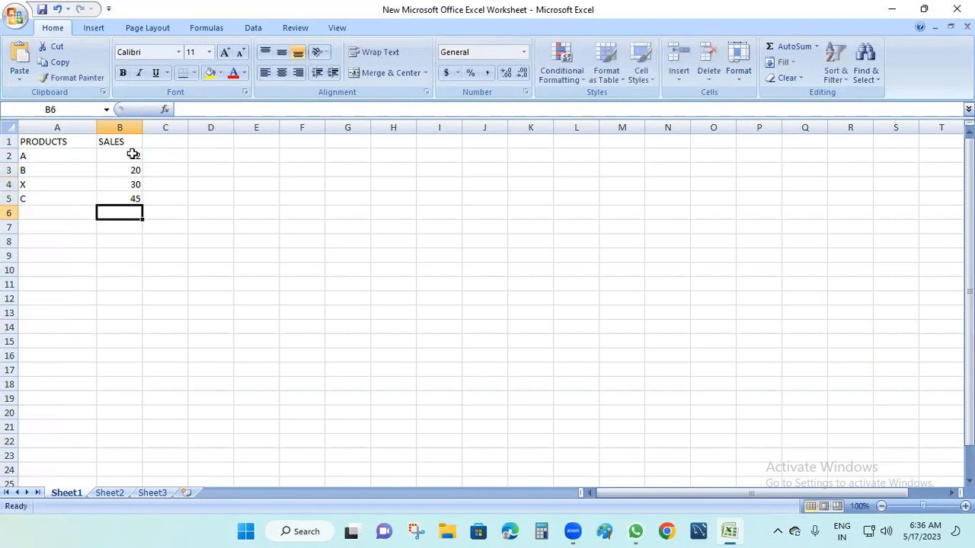
Step: Save the worksheet from the Office button menu
left_click(211, 413)
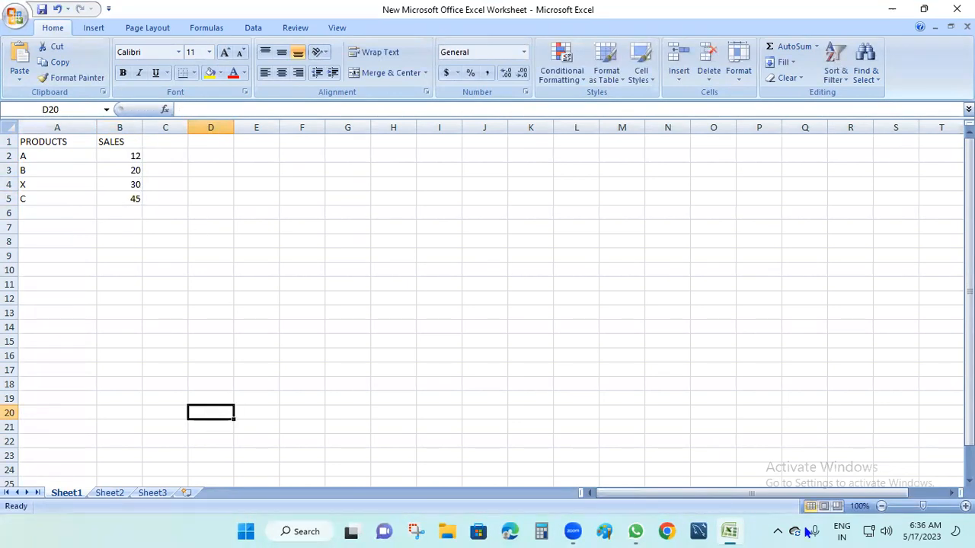
left_click(15, 17)
left_click(38, 109)
Step: Close Excel and rename the worksheet file to P-A
left_click(956, 9)
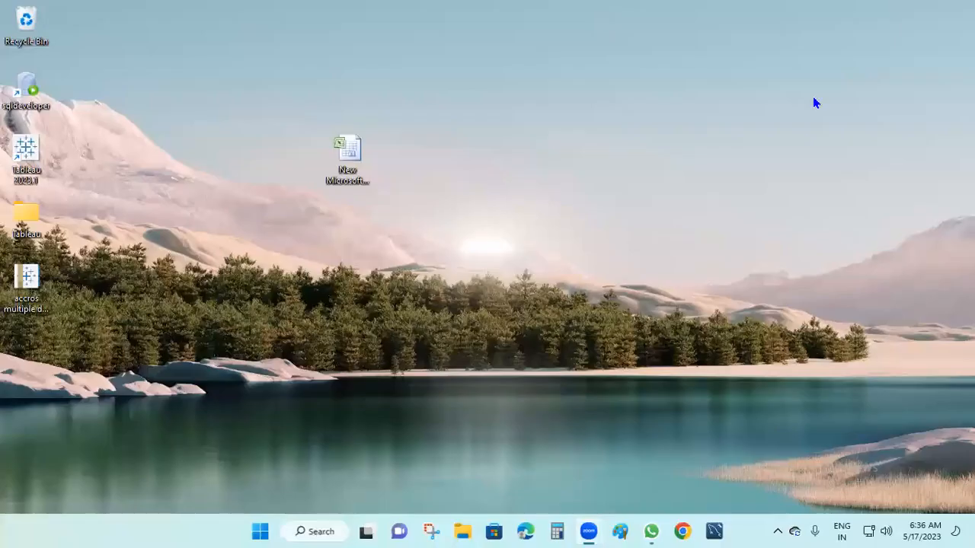
left_click(346, 185)
right_click(347, 185)
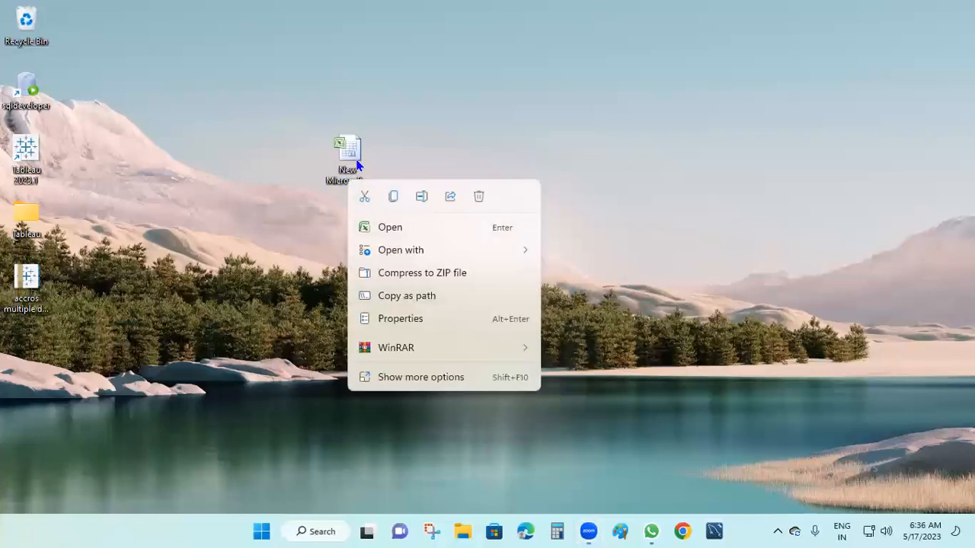
left_click(355, 163)
key("F2")
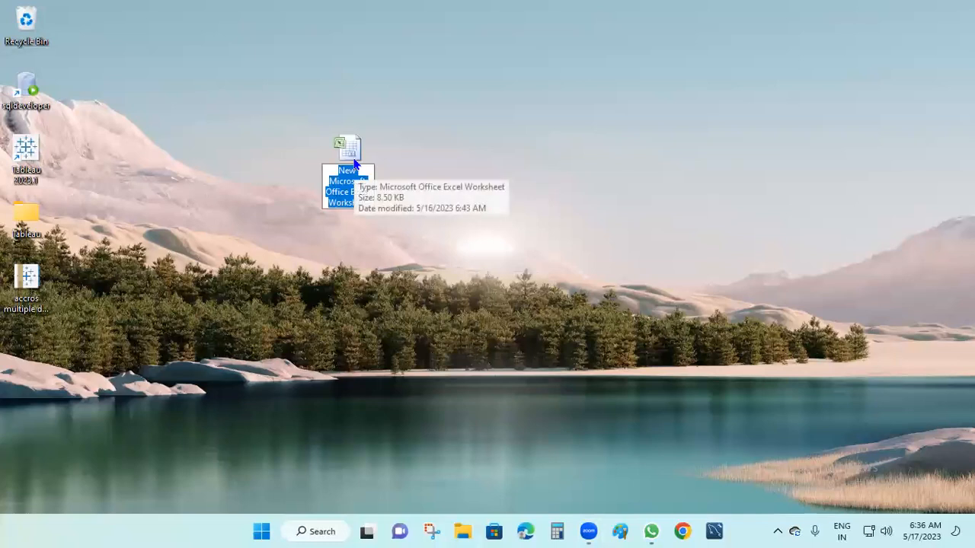
type("P")
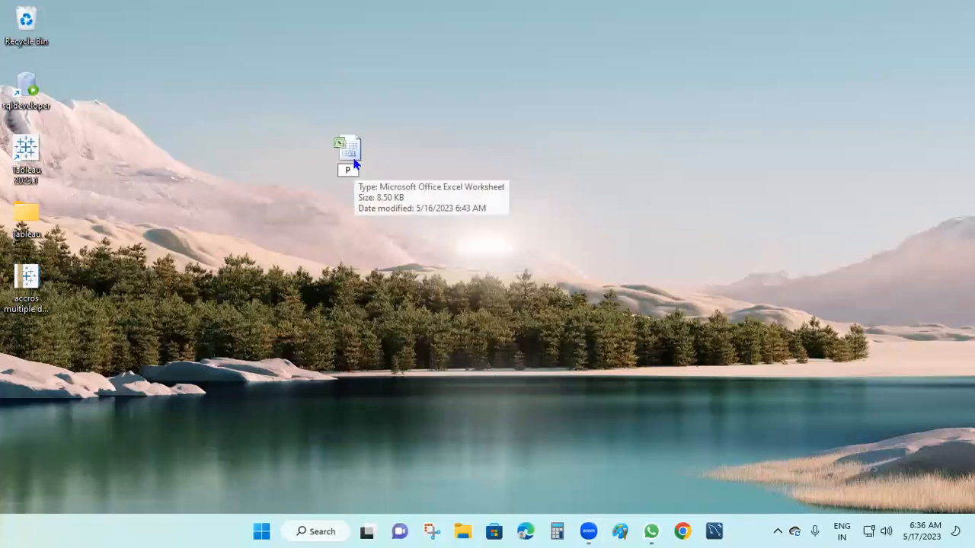
type("-A")
key("Return")
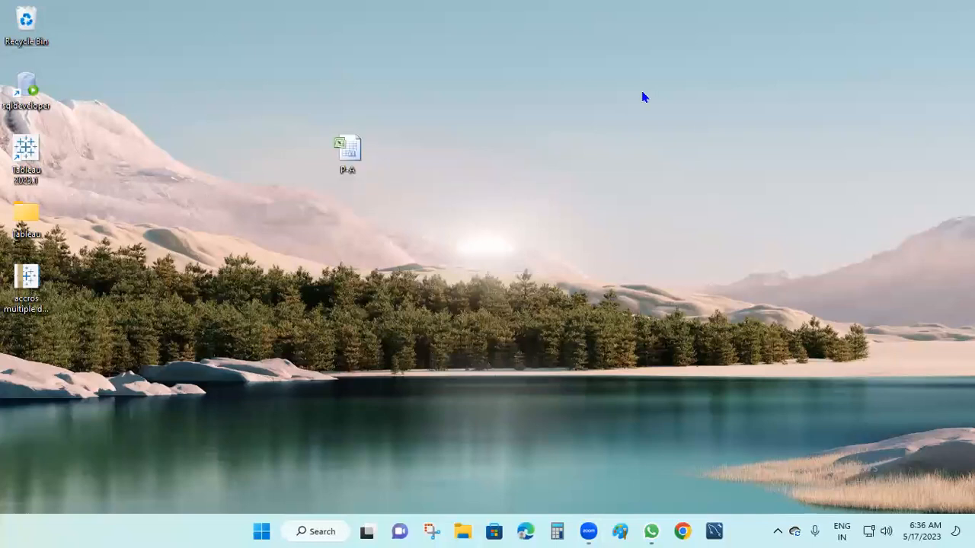
Step: Create a new text document on the desktop named P-B
right_click(512, 148)
mouse_move(542, 282)
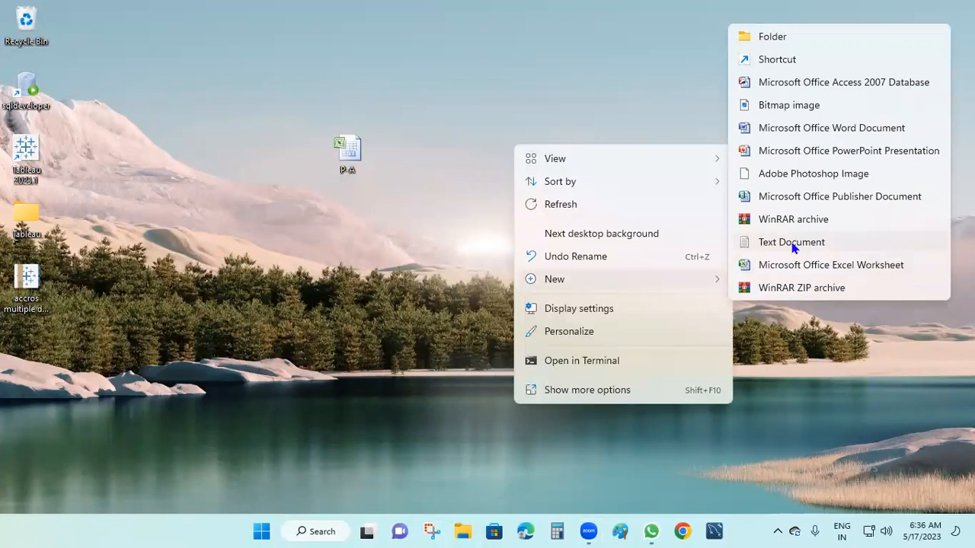
left_click(792, 243)
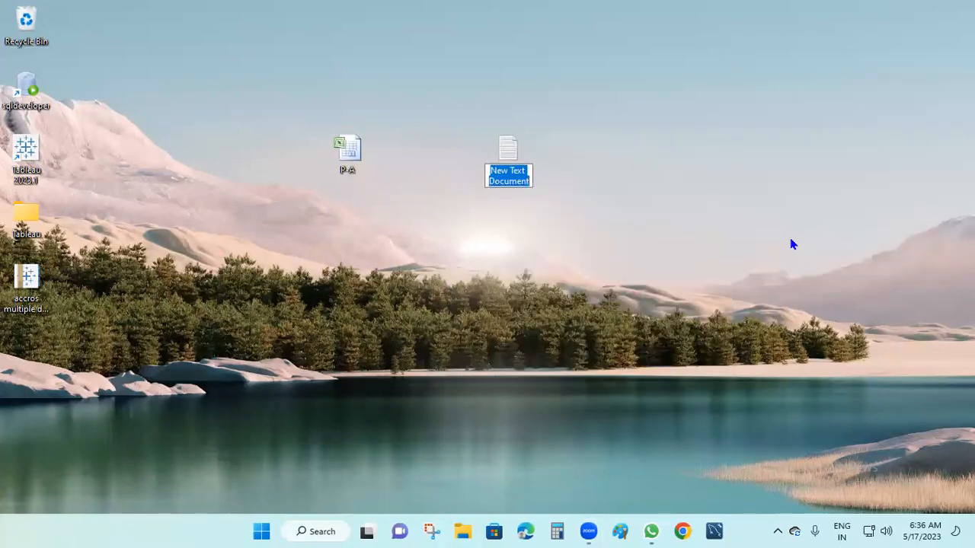
type("P-")
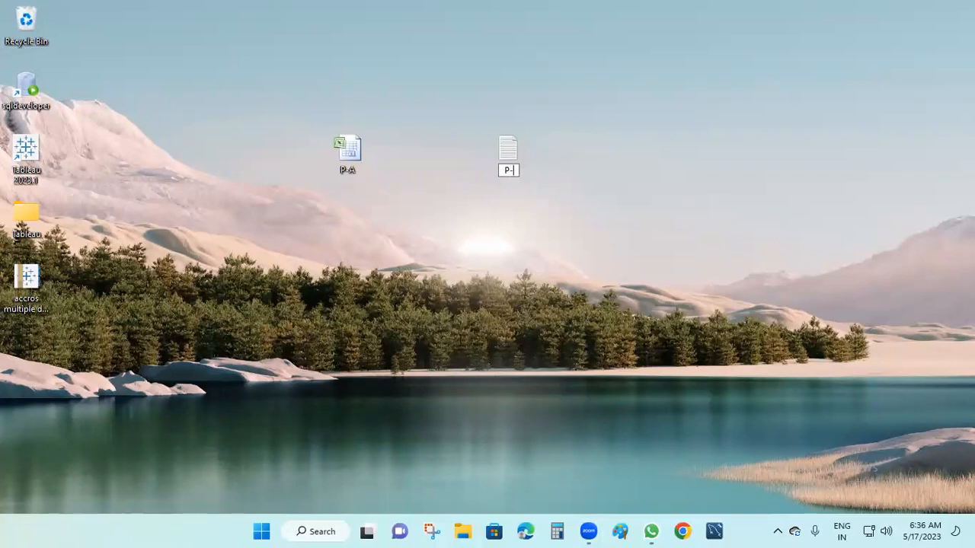
type("B")
key("Return")
Step: Open P-B in Notepad and enter the header line 'PRODUCTS,PROFITS'
double_click(515, 157)
type("PRODUCTS")
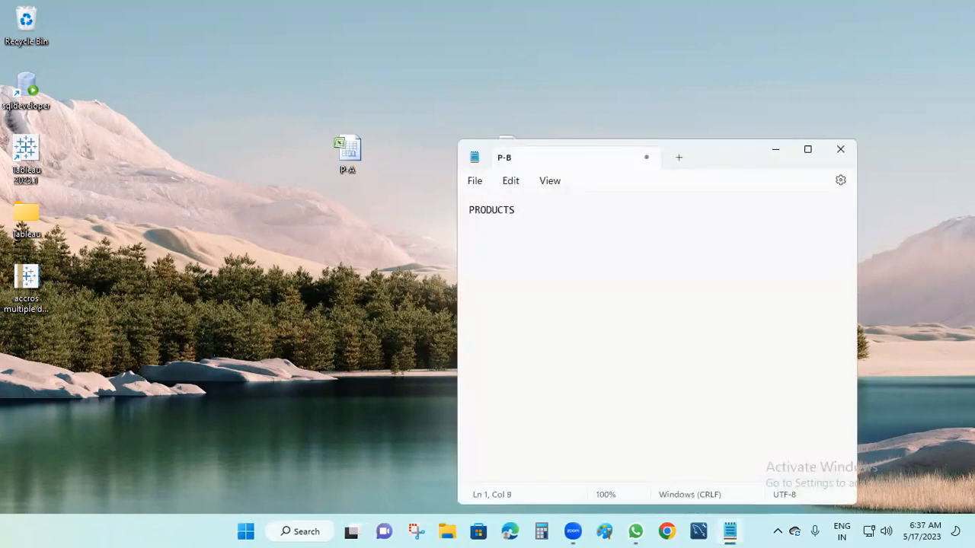
type(",PROFITS")
key("Return")
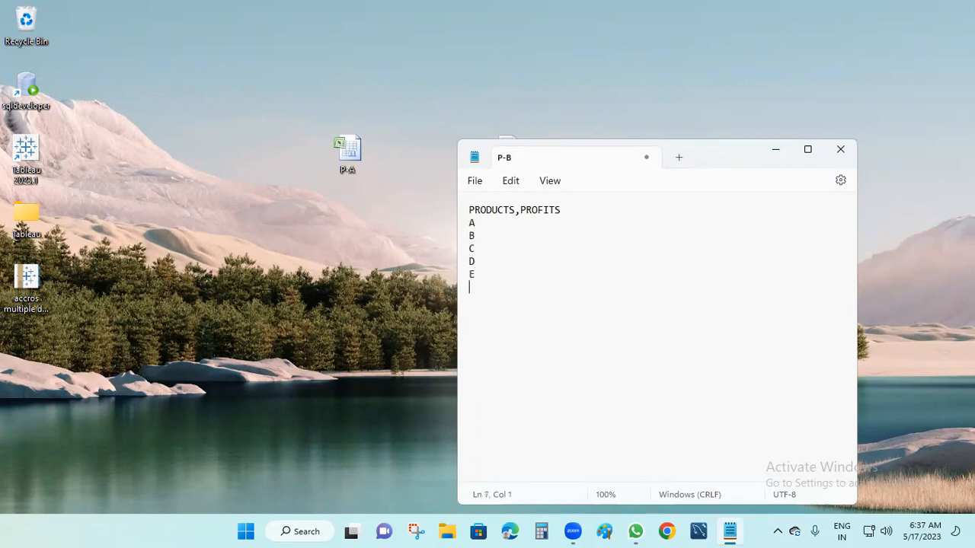
Step: Add comma-separated profits 11, 12, 13, 45 and 16 to products A–E and save
left_click(488, 232)
type(",")
left_click(487, 237)
type(",")
left_click(490, 248)
type(",")
left_click(494, 259)
type(",")
type(",")
type("11")
type("45")
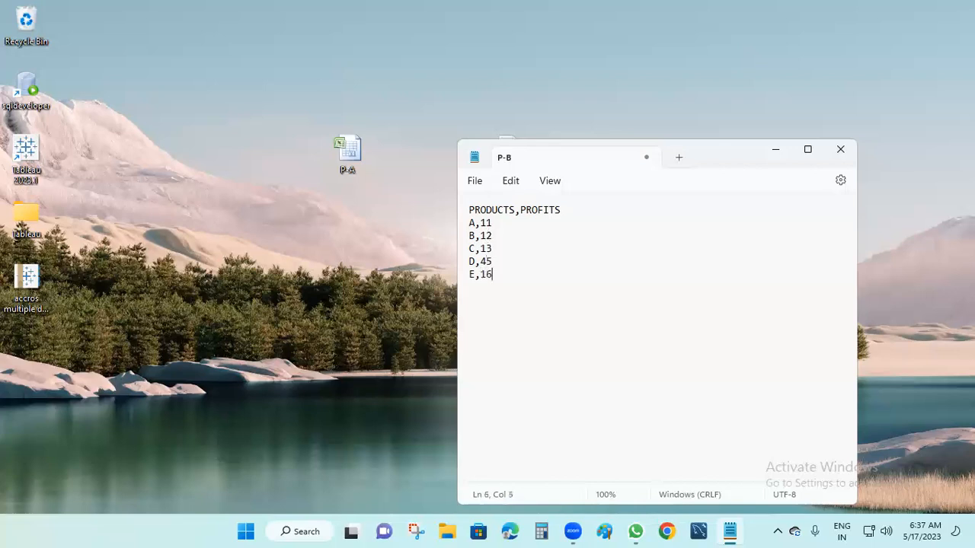
left_click(475, 184)
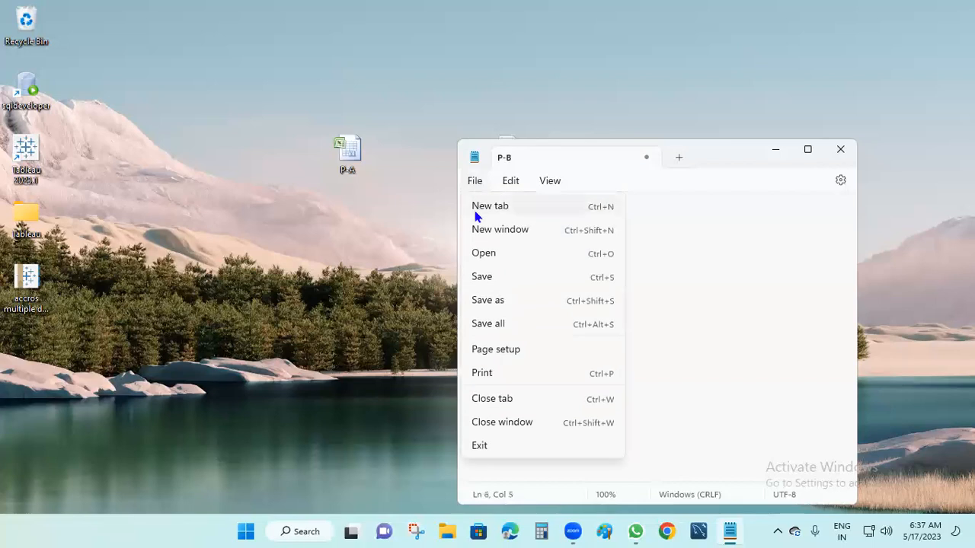
left_click(487, 276)
Step: Close Notepad, rearrange the desktop icons, and launch Tableau 2023.1 from its shortcut
left_click(842, 151)
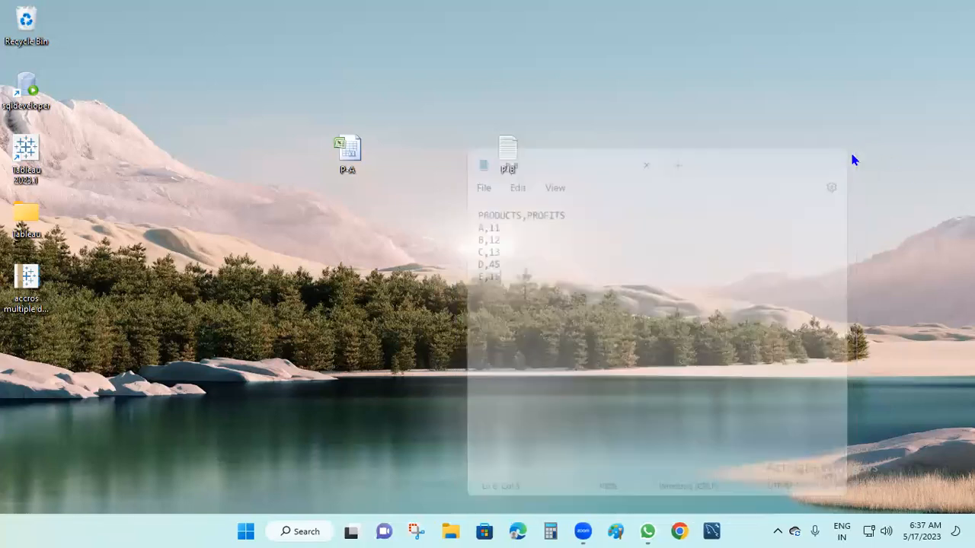
left_click_drag(400, 90, 303, 179)
left_click_drag(574, 128, 496, 195)
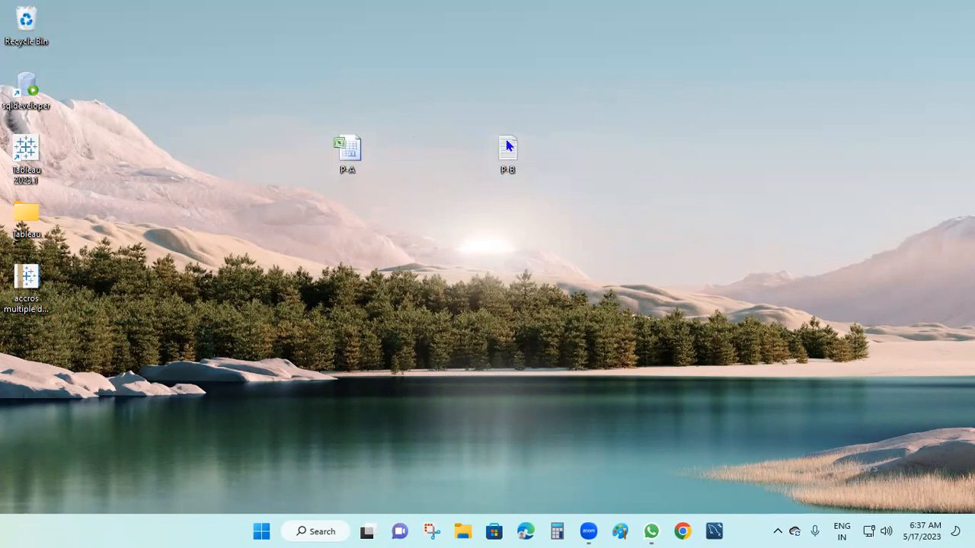
left_click_drag(574, 108, 482, 195)
left_click_drag(380, 102, 320, 200)
left_click_drag(634, 74, 294, 222)
left_click_drag(271, 159, 366, 127)
left_click_drag(573, 99, 470, 185)
left_click_drag(21, 166, 242, 144)
double_click(243, 145)
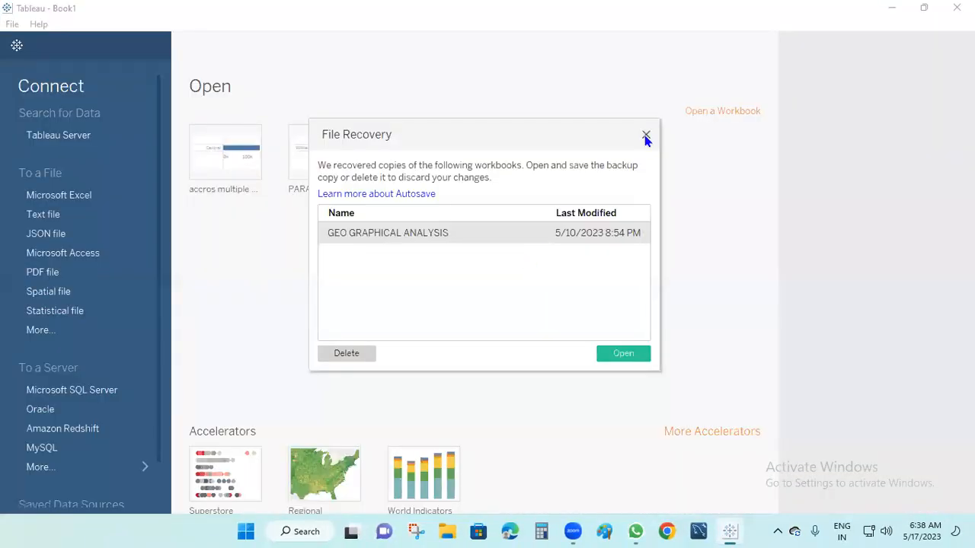
Step: Dismiss the File Recovery notice and connect Tableau to the P-A Excel workbook on the Desktop
left_click(644, 134)
left_click(64, 195)
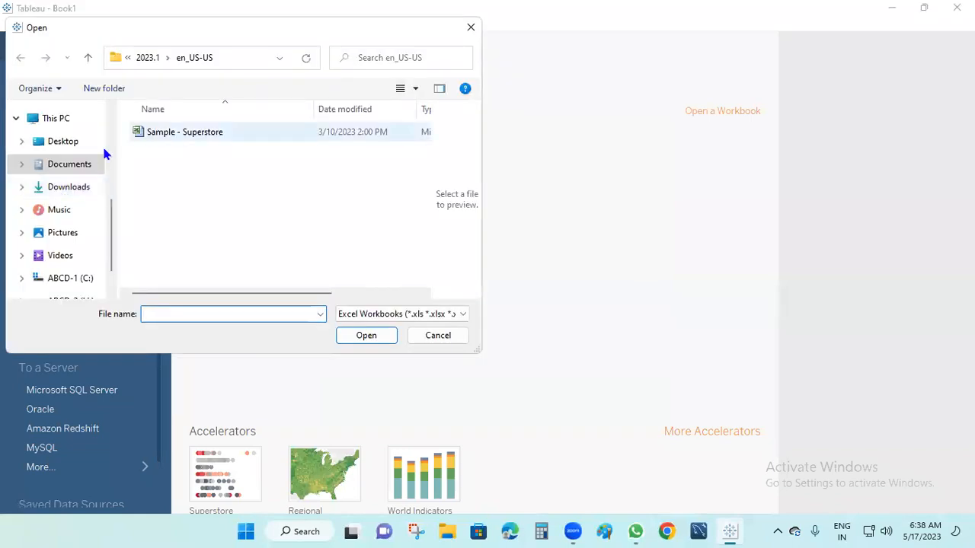
left_click(70, 143)
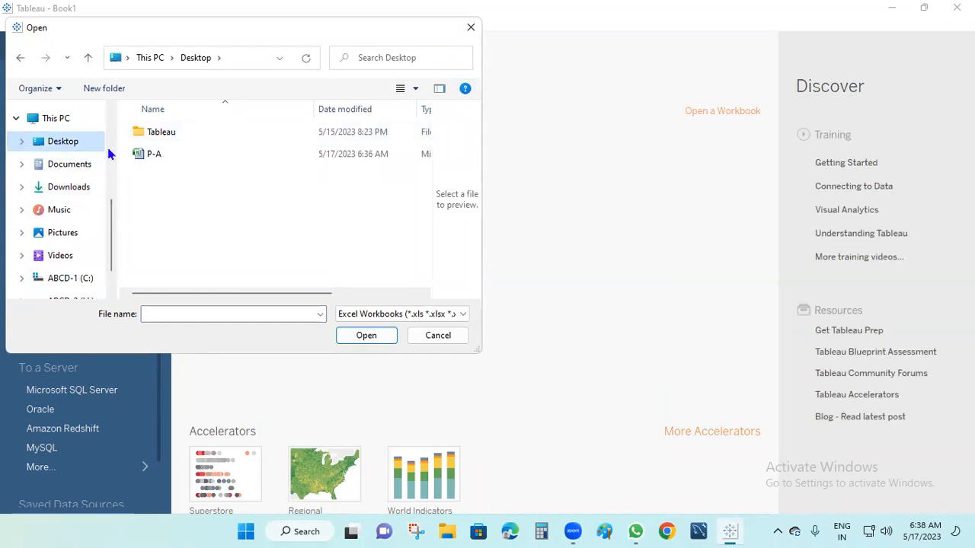
left_click(153, 155)
left_click(367, 336)
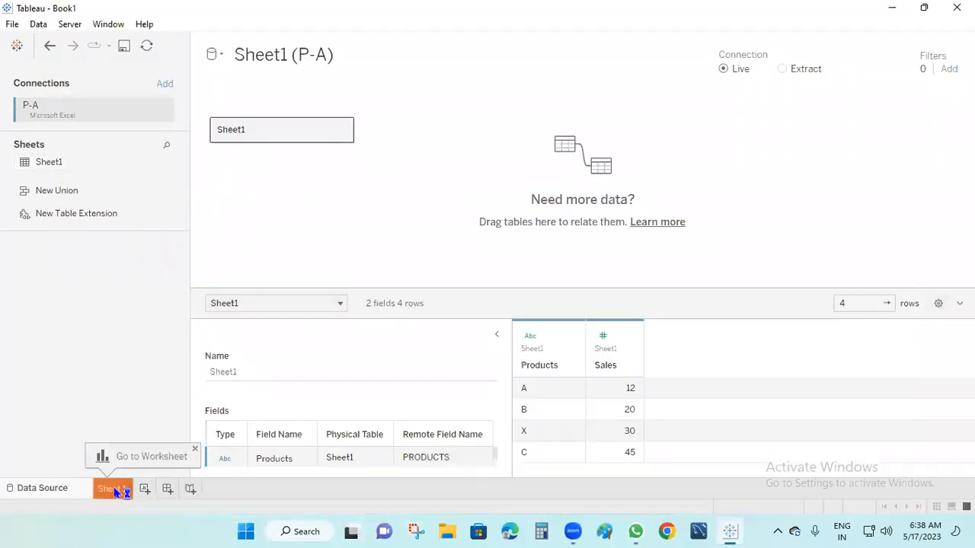
Step: On Sheet 1, put Products on Rows with SUM(Sales): A 12, B 20, C 45, X 30
left_click(116, 491)
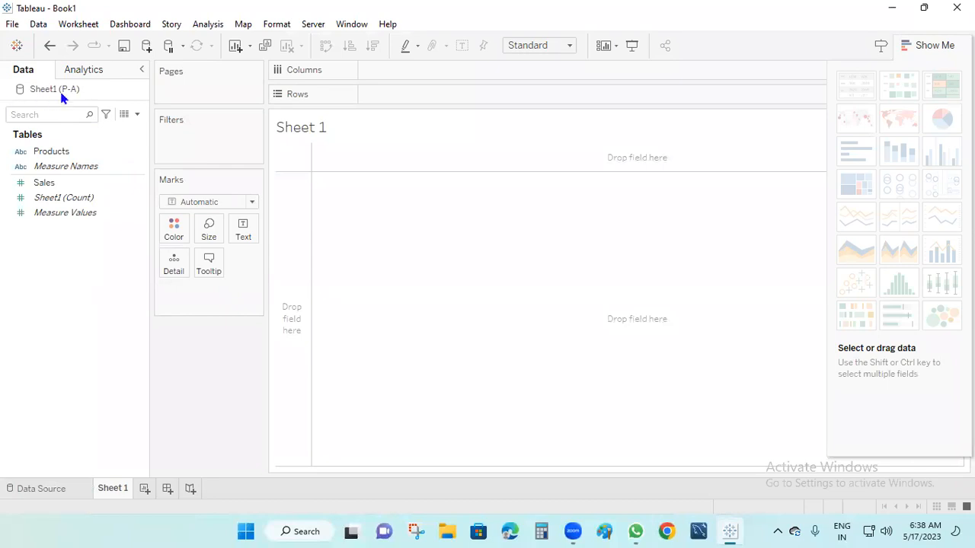
left_click(65, 152)
left_click_drag(65, 152, 402, 107)
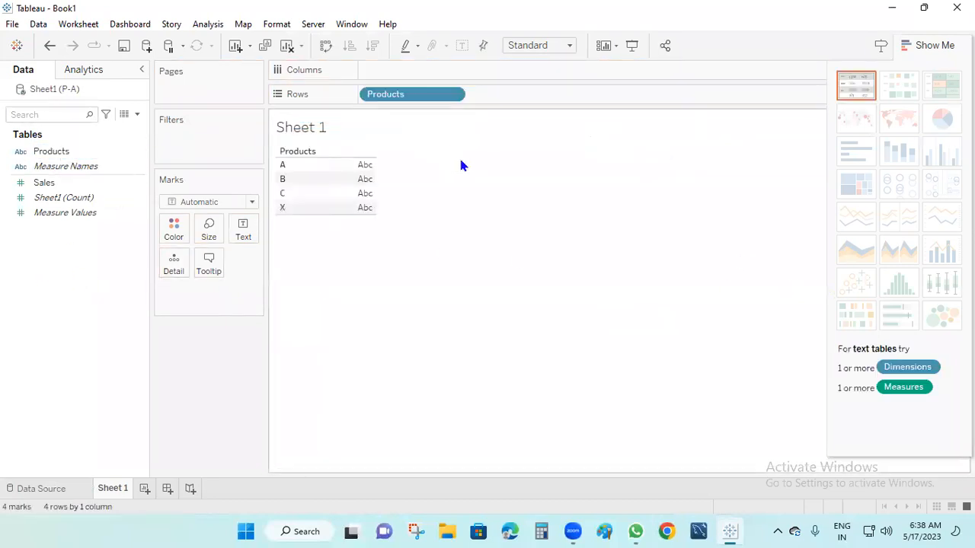
left_click_drag(47, 185, 243, 230)
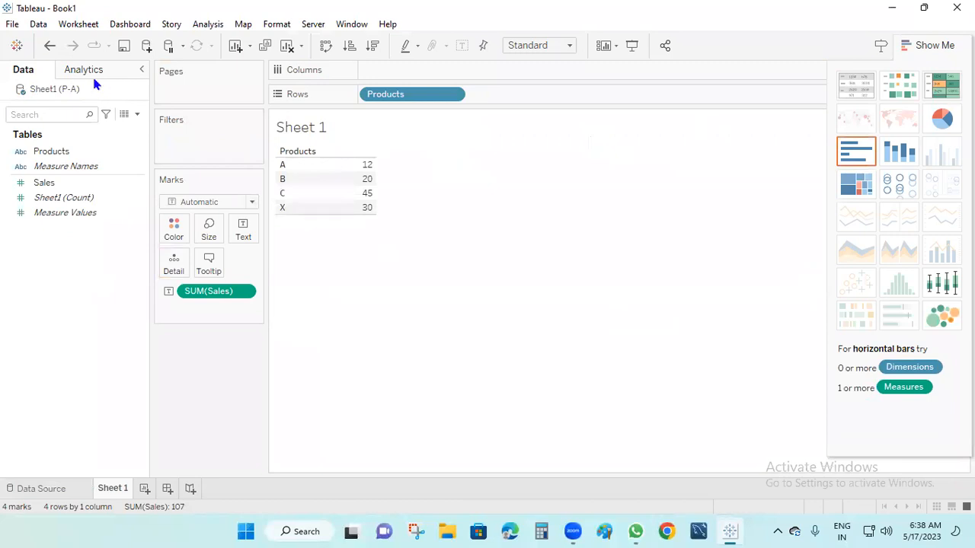
left_click(75, 166)
mouse_move(31, 73)
left_mouse_down()
mouse_move(73, 105)
mouse_move(83, 82)
mouse_move(86, 97)
mouse_move(141, 123)
left_mouse_up()
left_click_drag(113, 76, 125, 99)
mouse_move(190, 73)
left_mouse_down()
mouse_move(201, 98)
mouse_move(212, 76)
mouse_move(206, 98)
mouse_move(231, 97)
left_mouse_up()
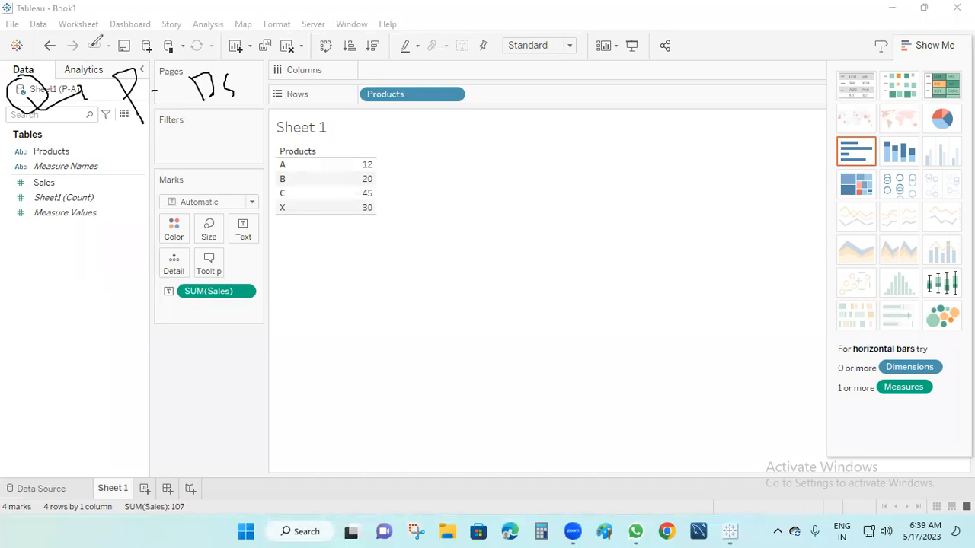
mouse_move(75, 48)
left_mouse_down()
mouse_move(92, 49)
mouse_move(85, 55)
left_mouse_up()
mouse_move(74, 144)
left_mouse_down()
mouse_move(79, 158)
mouse_move(64, 150)
mouse_move(69, 132)
left_mouse_up()
mouse_move(73, 209)
left_mouse_down()
mouse_move(90, 250)
mouse_move(73, 207)
left_mouse_up()
mouse_move(50, 298)
left_mouse_down()
mouse_move(86, 300)
mouse_move(78, 344)
left_mouse_up()
mouse_move(61, 272)
left_mouse_down()
mouse_move(79, 352)
mouse_move(99, 291)
left_mouse_up()
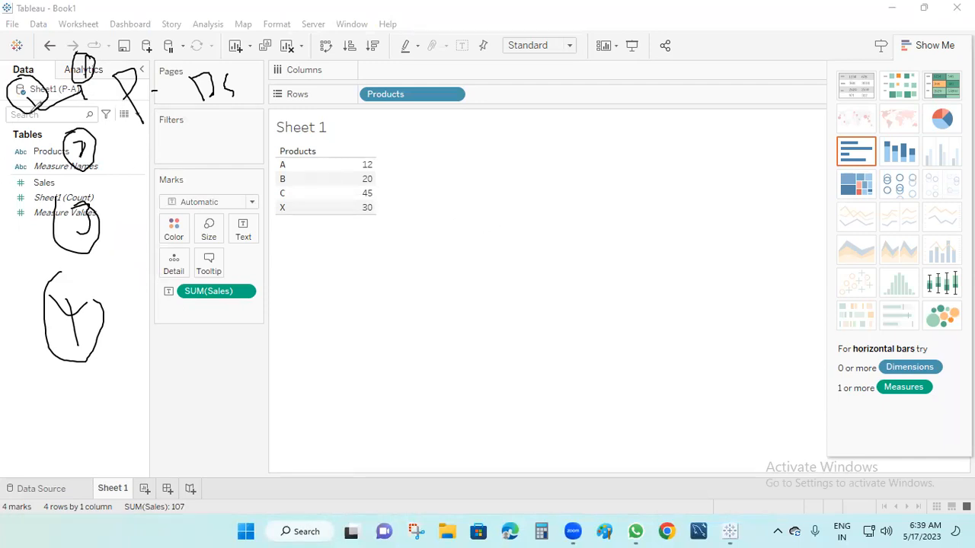
mouse_move(34, 105)
left_mouse_down()
mouse_move(44, 163)
mouse_move(73, 169)
mouse_move(61, 183)
left_mouse_up()
left_click_drag(100, 158, 139, 150)
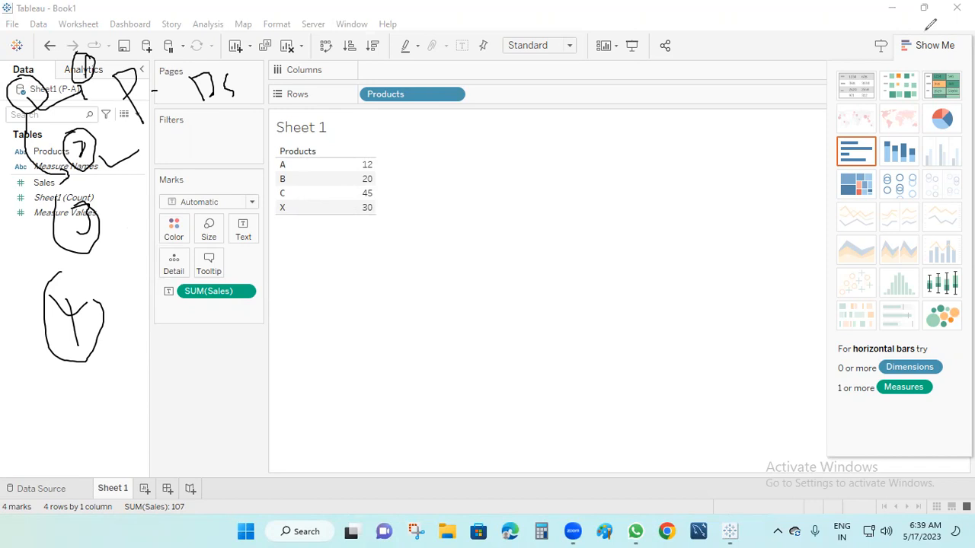
left_click(2, 438)
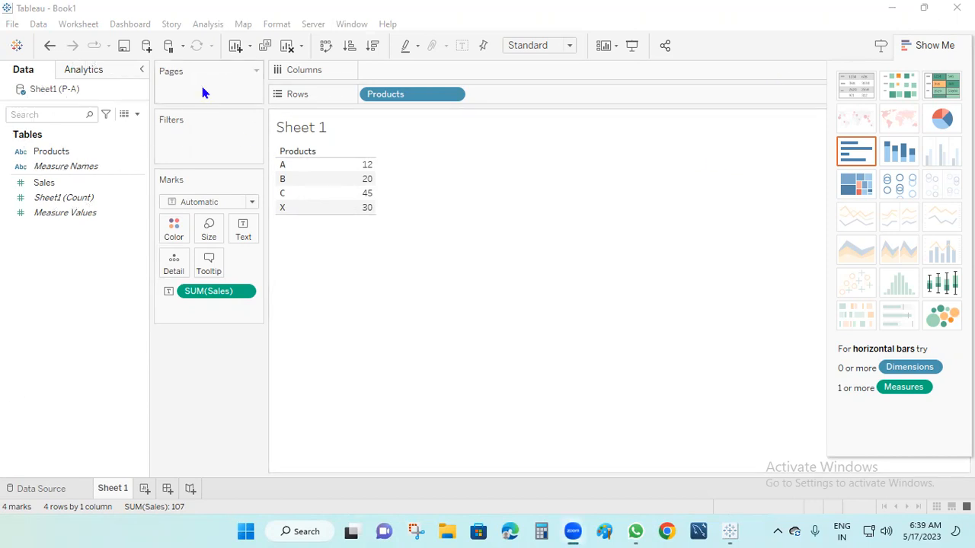
Step: Add the Desktop text file P-B as a second data source and return to Sheet 1
left_click(147, 49)
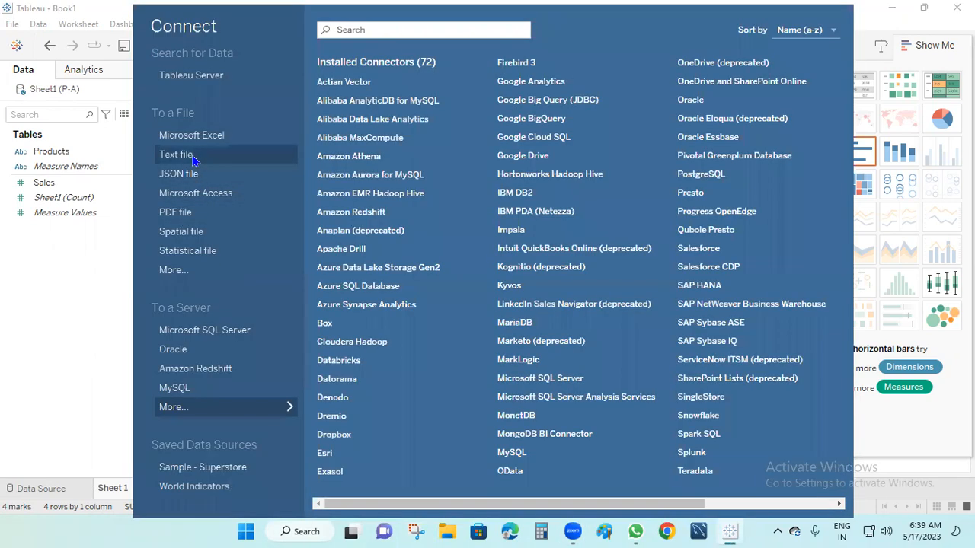
left_click(104, 10)
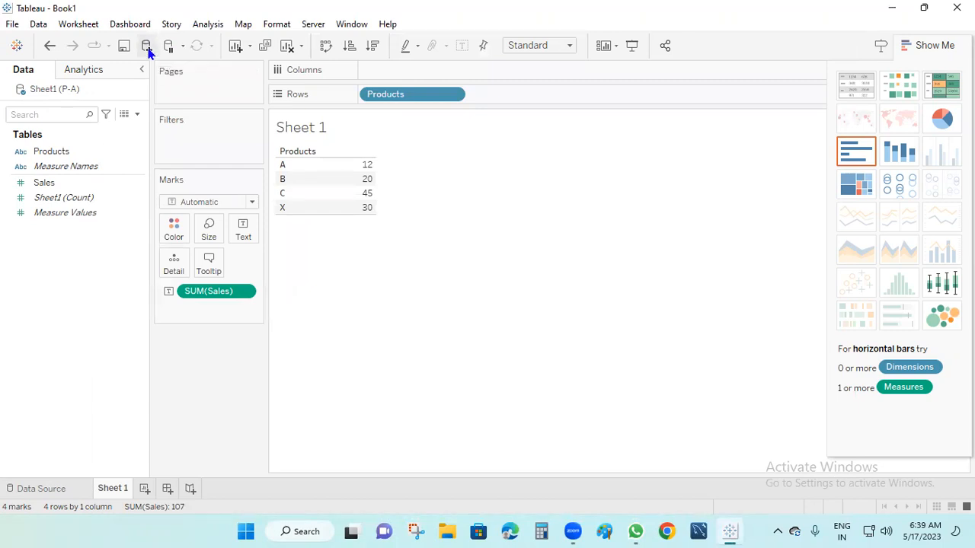
left_click(147, 47)
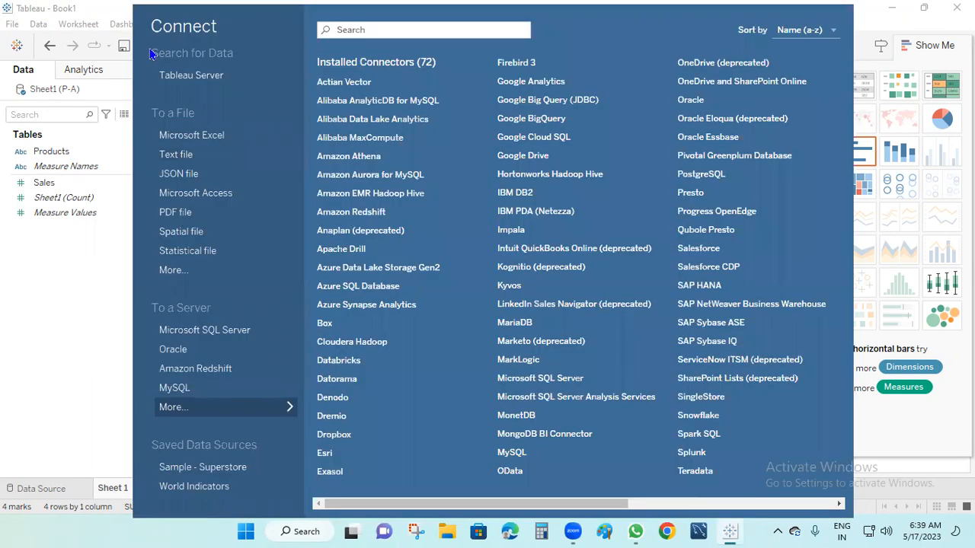
left_click(202, 161)
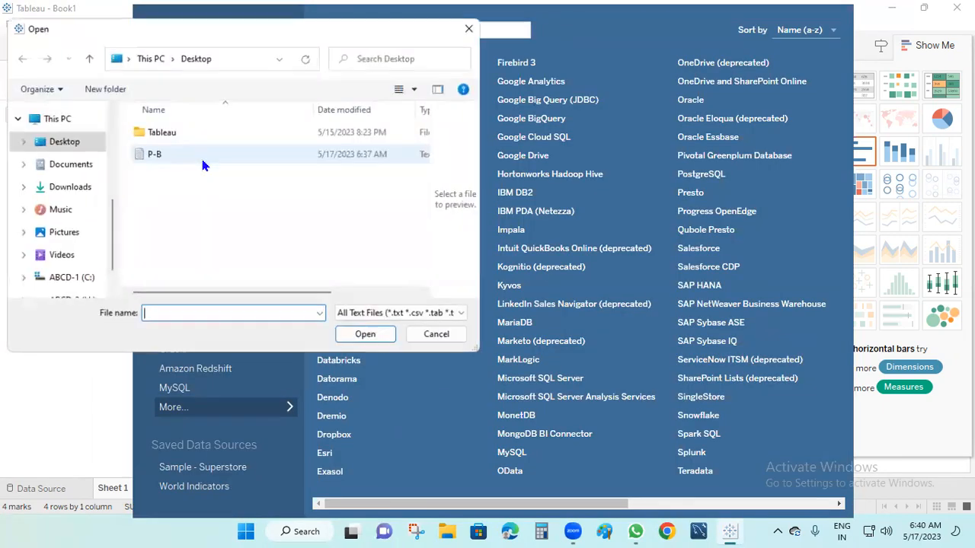
left_click(149, 156)
left_click(366, 335)
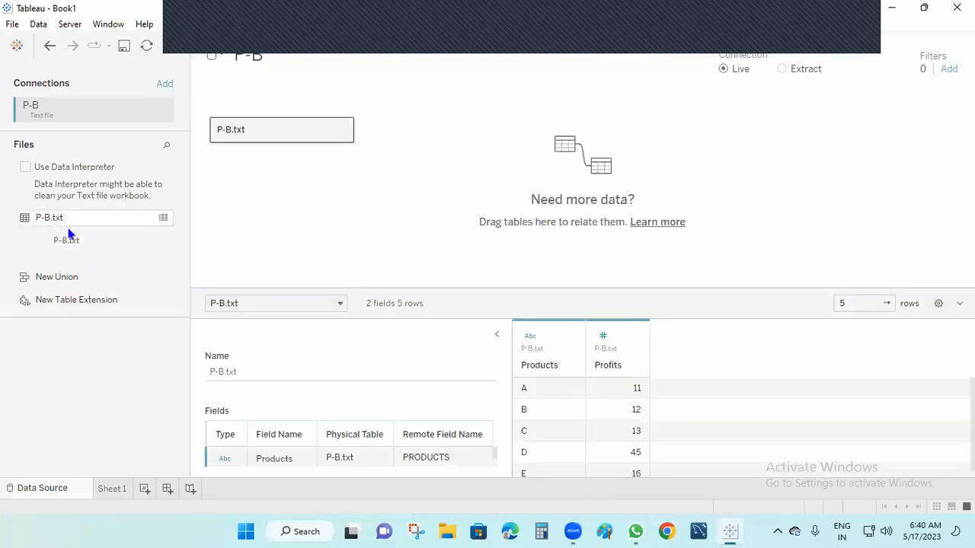
left_click(113, 489)
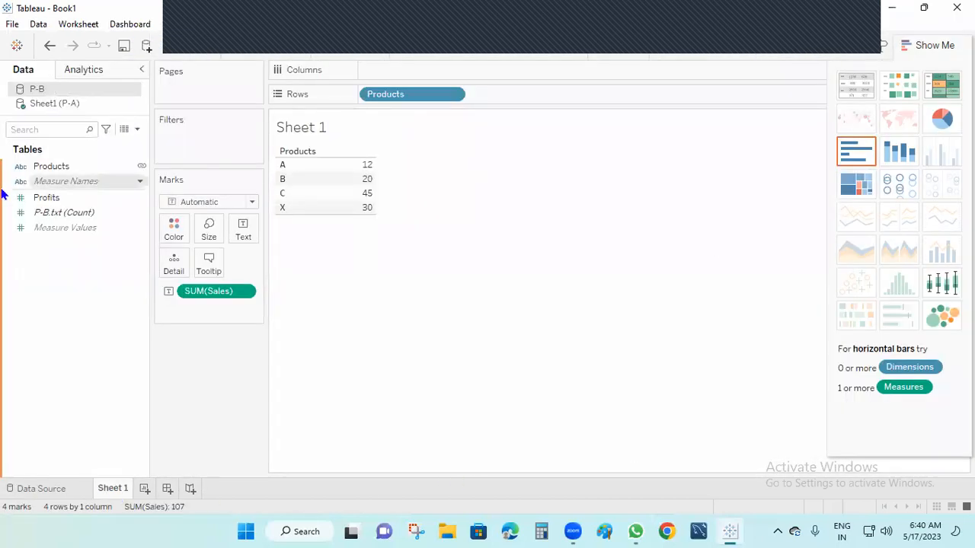
Step: Switch to P-B, clear Sheet 1, and show Products A–E with summed Profits 11, 12, 13, 45, 16
left_click(53, 109)
left_click(46, 89)
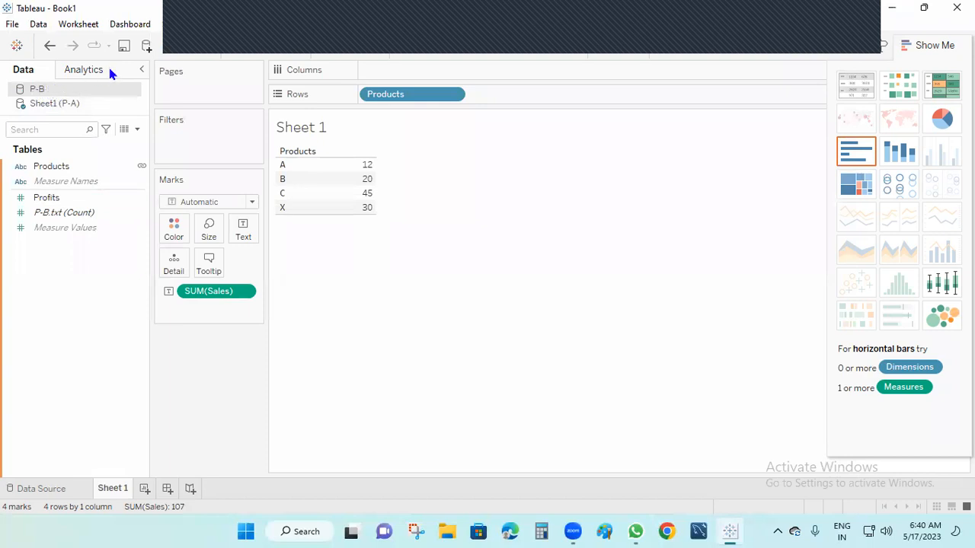
left_click(80, 136)
left_click(50, 200)
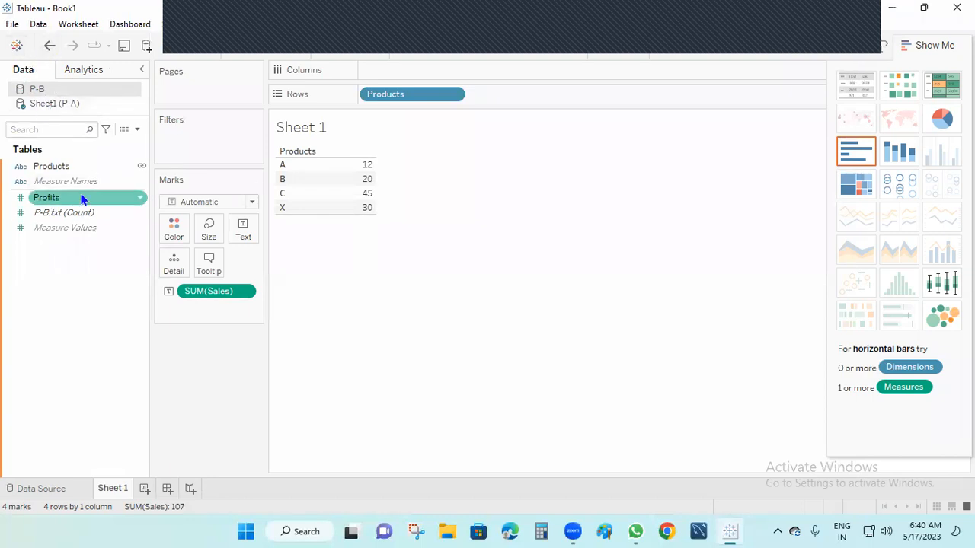
left_click(292, 51)
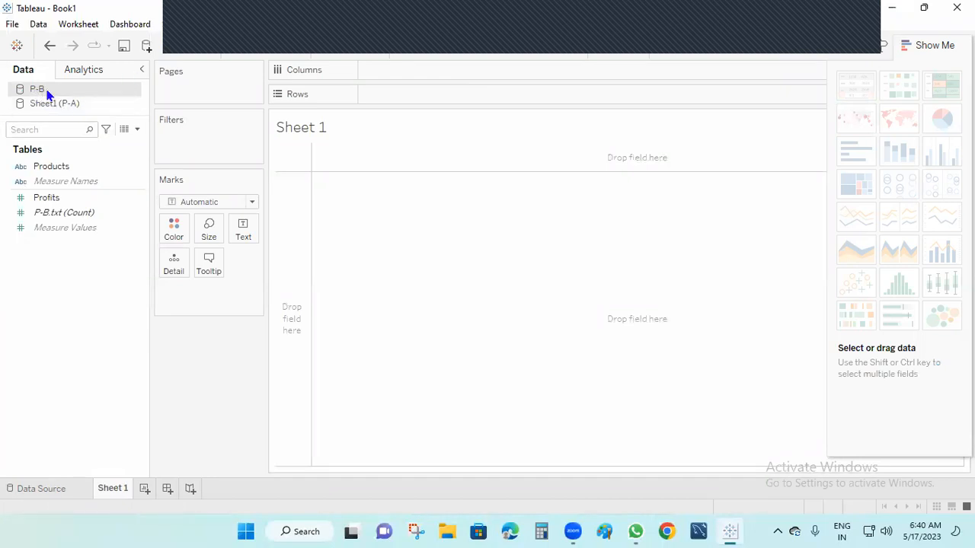
left_click_drag(84, 170, 407, 96)
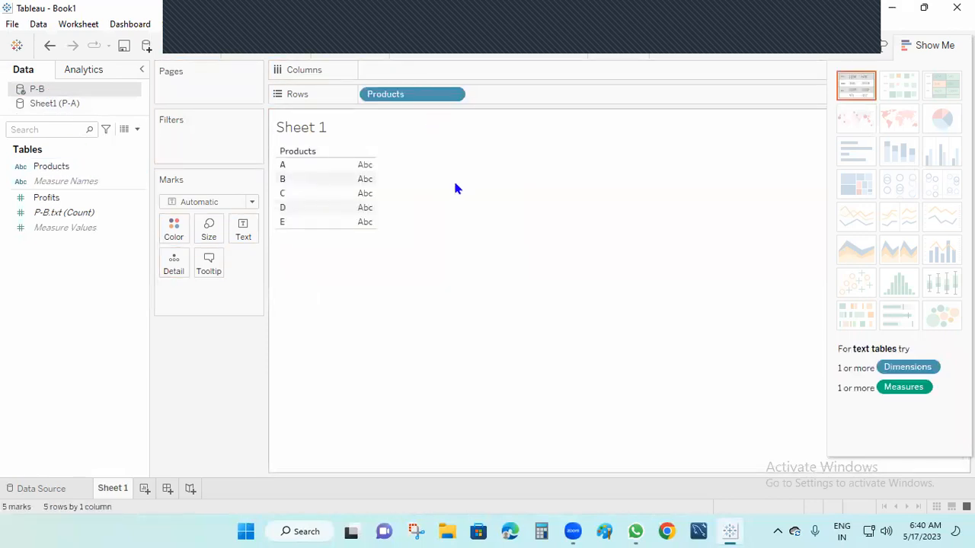
left_click(42, 198)
left_click_drag(47, 199, 244, 228)
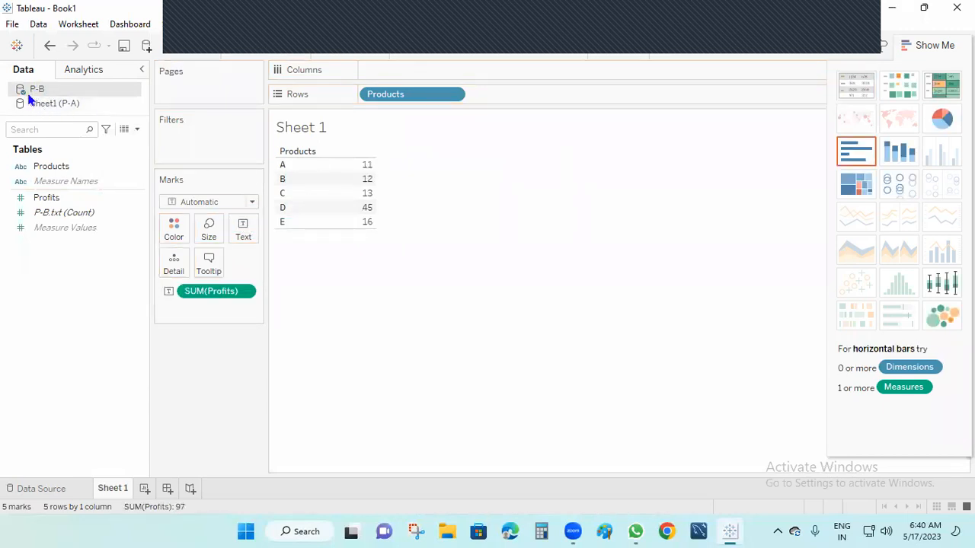
left_click(69, 215)
Step: On a new Sheet 2, chart P-A Sales by Products, then add blended P-B Products, leaving X as Null
left_click(236, 52)
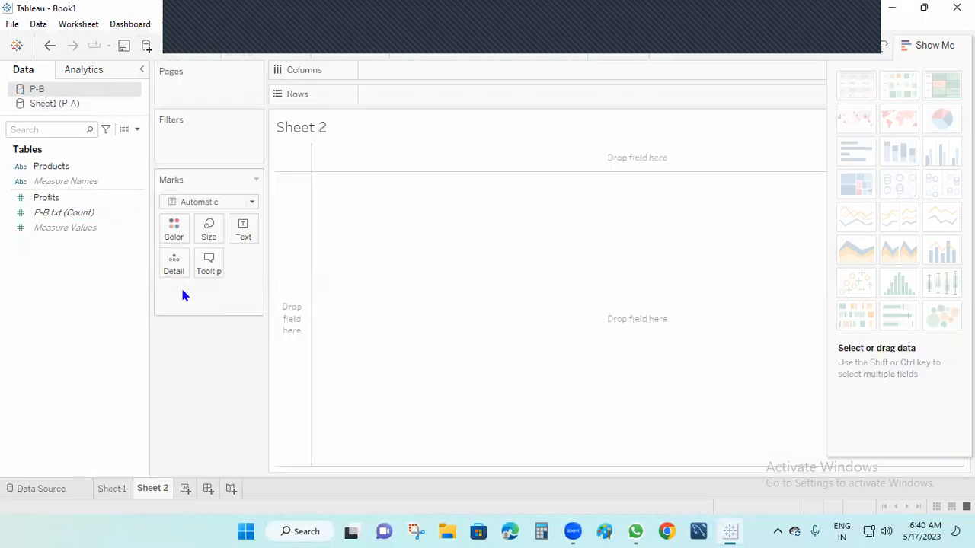
left_click(55, 104)
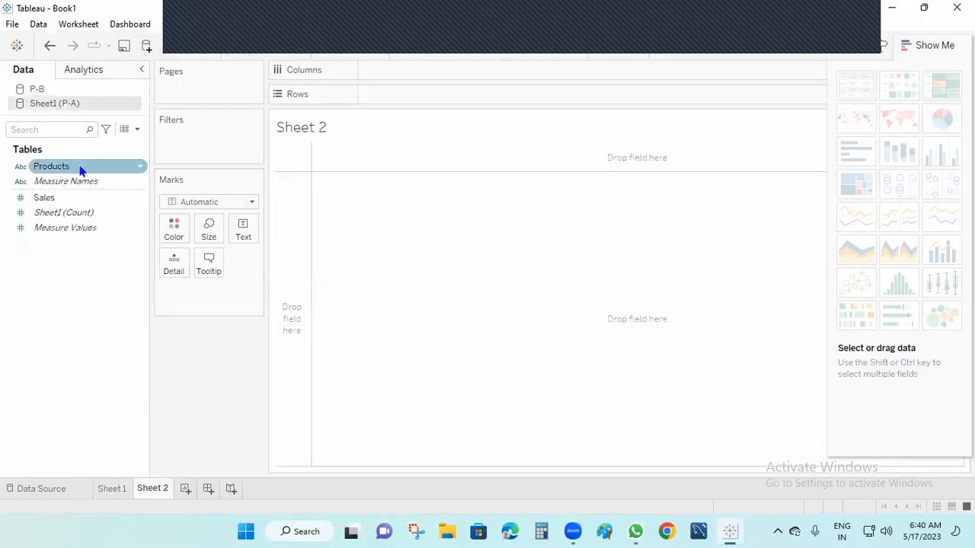
left_click_drag(59, 169, 399, 94)
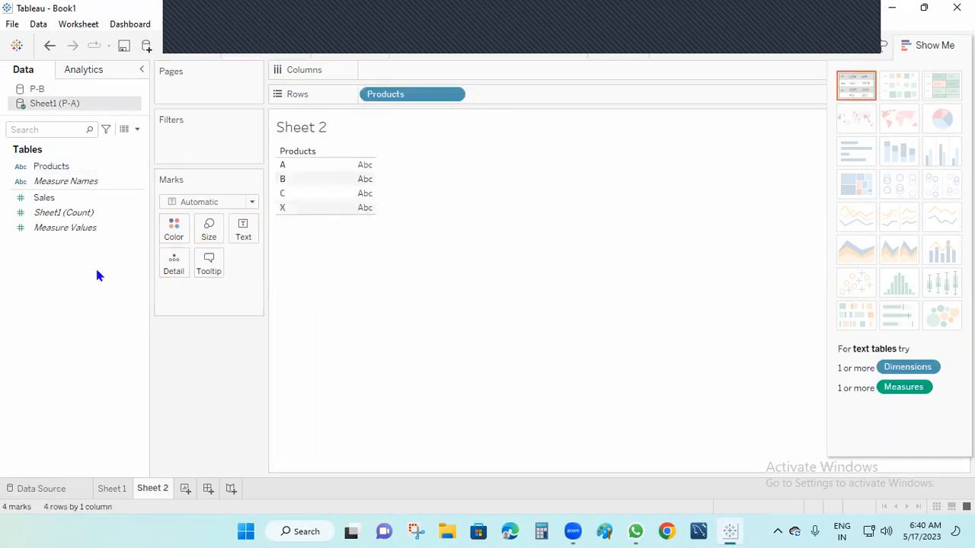
left_click_drag(46, 204, 385, 77)
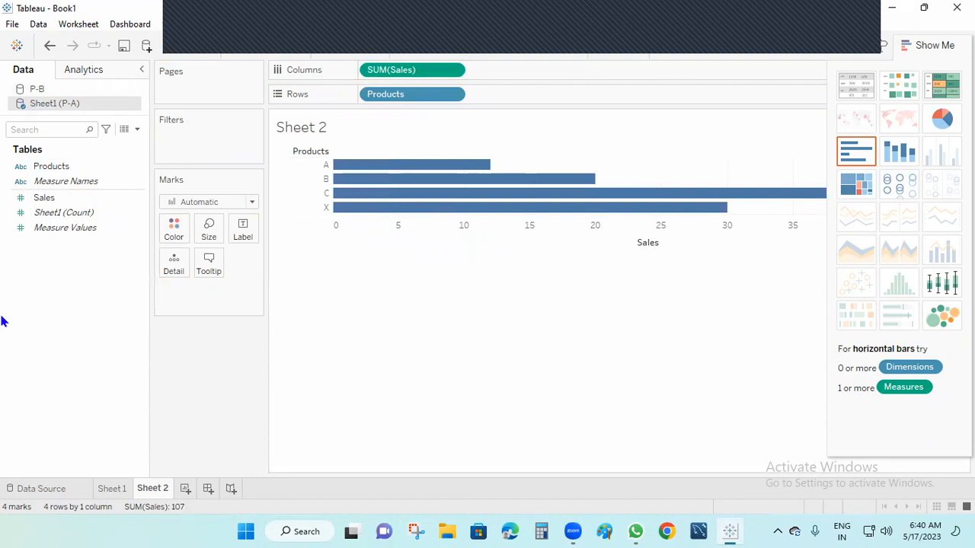
left_click(38, 90)
left_click_drag(54, 172, 541, 98)
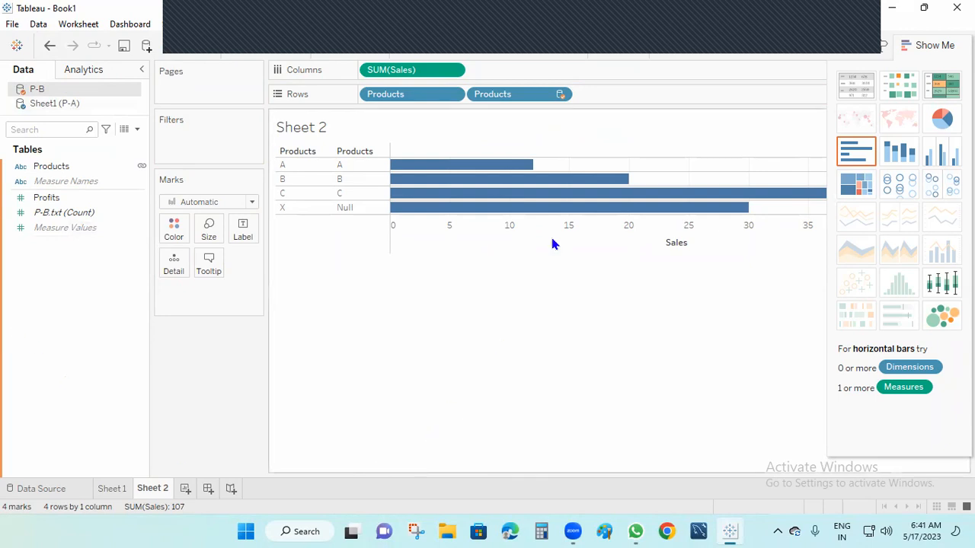
Step: Draw on-screen annotations marking the P-B and Sheet1 data sources and their fields, then erase them
mouse_move(556, 195)
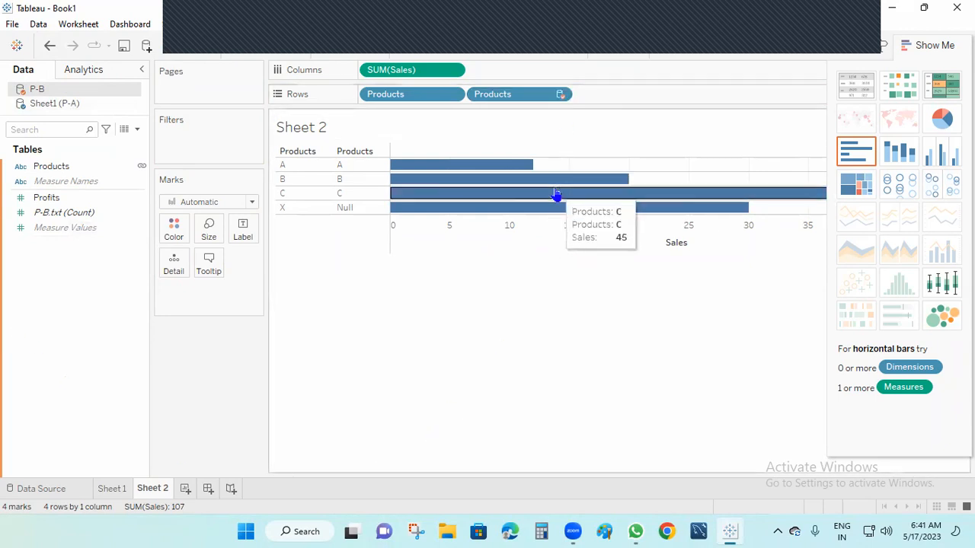
left_click(677, 25)
mouse_move(32, 62)
left_mouse_down()
mouse_move(8, 106)
mouse_move(107, 82)
mouse_move(34, 57)
left_mouse_up()
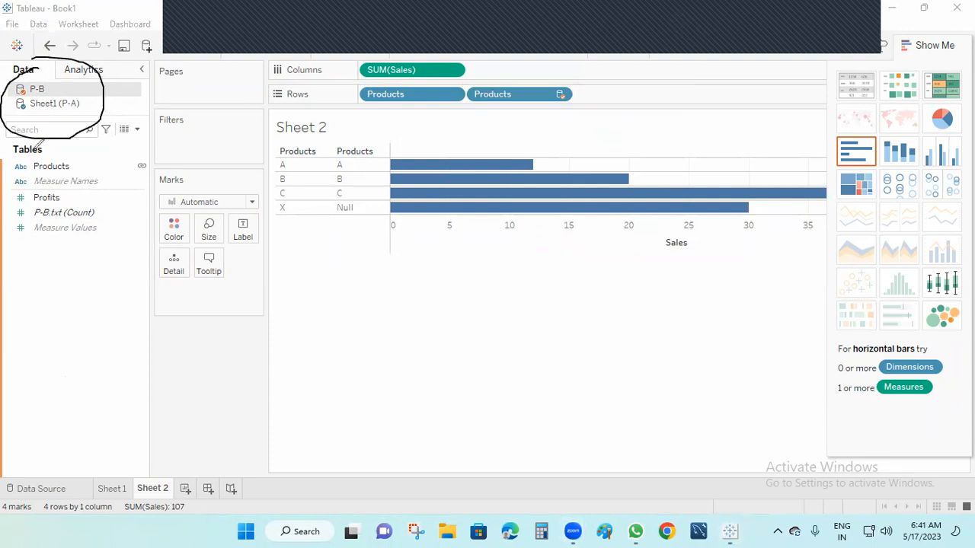
left_click_drag(30, 111, 91, 214)
mouse_move(101, 182)
left_mouse_down()
mouse_move(90, 213)
mouse_move(125, 288)
left_mouse_up()
left_click_drag(125, 234, 114, 248)
mouse_move(37, 89)
left_mouse_down()
mouse_move(163, 77)
mouse_move(166, 99)
mouse_move(198, 112)
left_mouse_up()
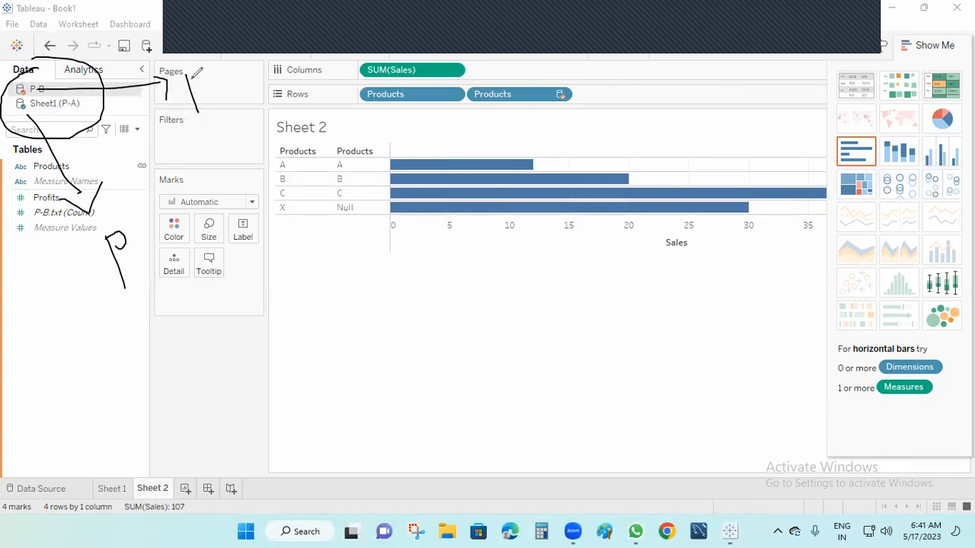
mouse_move(203, 132)
left_mouse_down()
mouse_move(203, 148)
mouse_move(210, 135)
left_mouse_up()
left_click(706, 39)
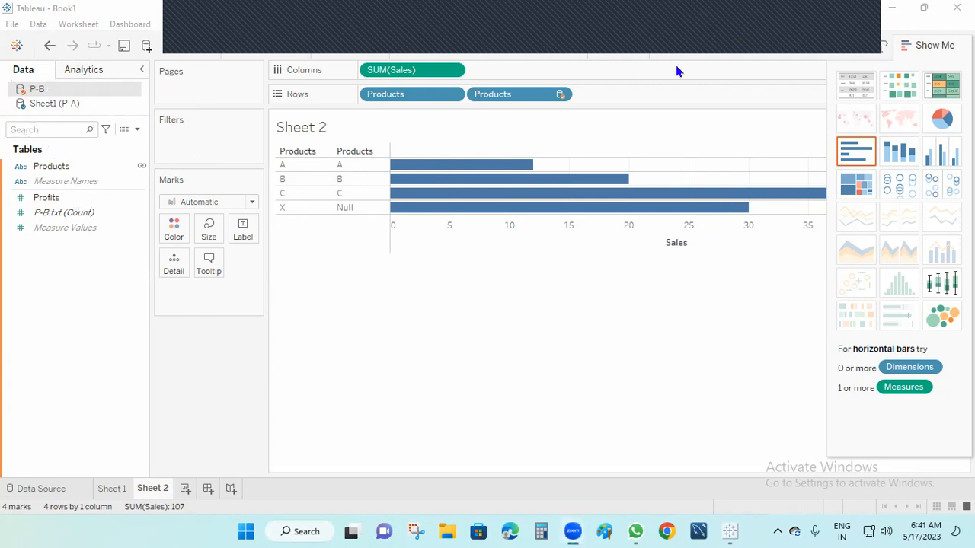
Step: Check P-A's Products field, return to P-B, hide Show Me, and clear Sheet 2
left_click(45, 105)
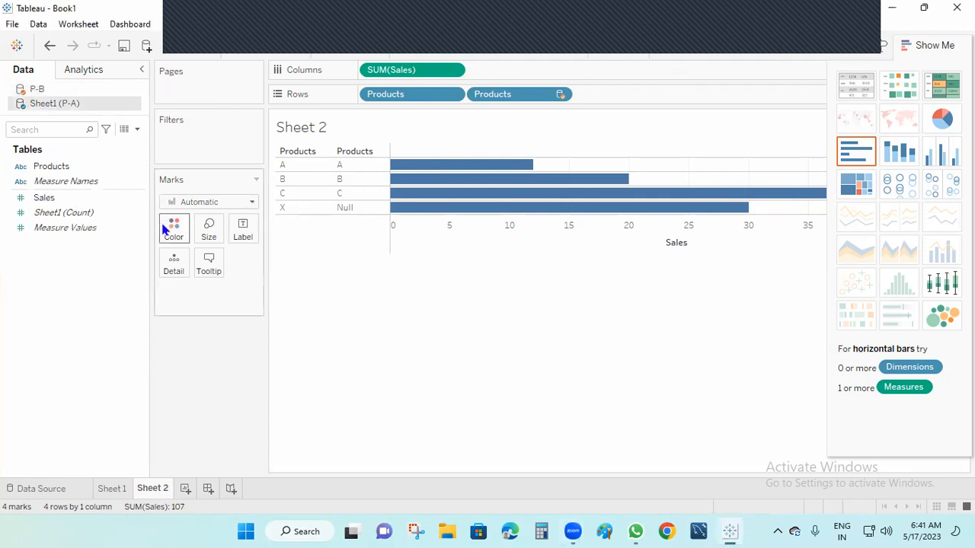
left_click(70, 169)
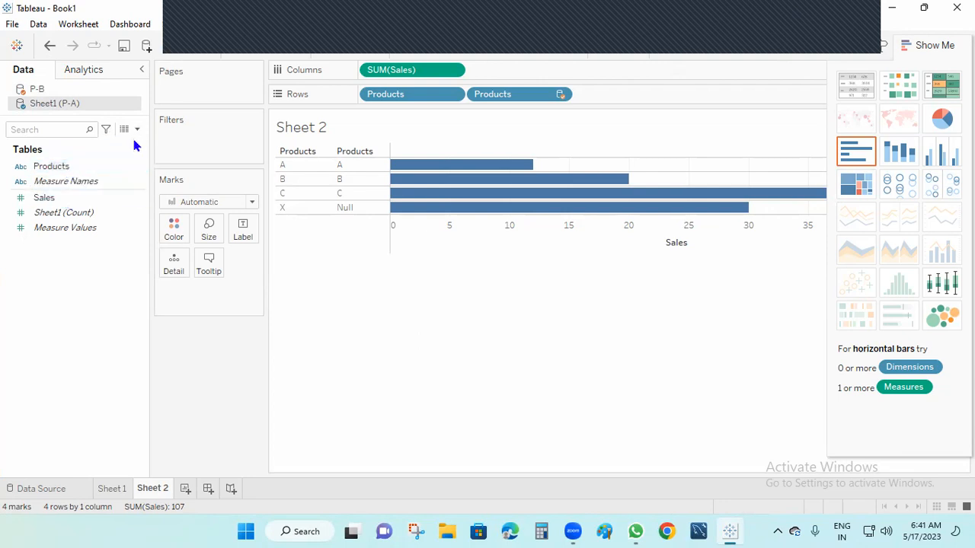
left_click(42, 92)
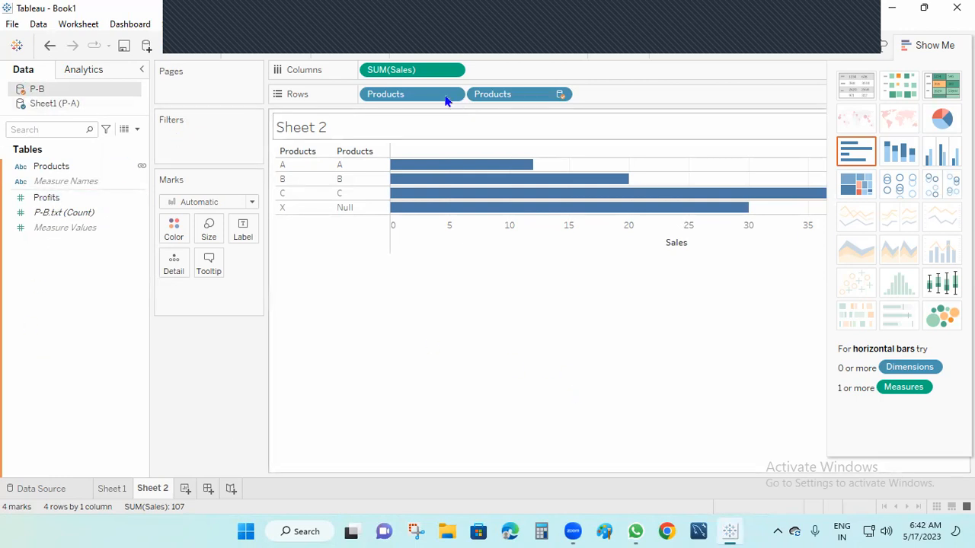
left_click(923, 45)
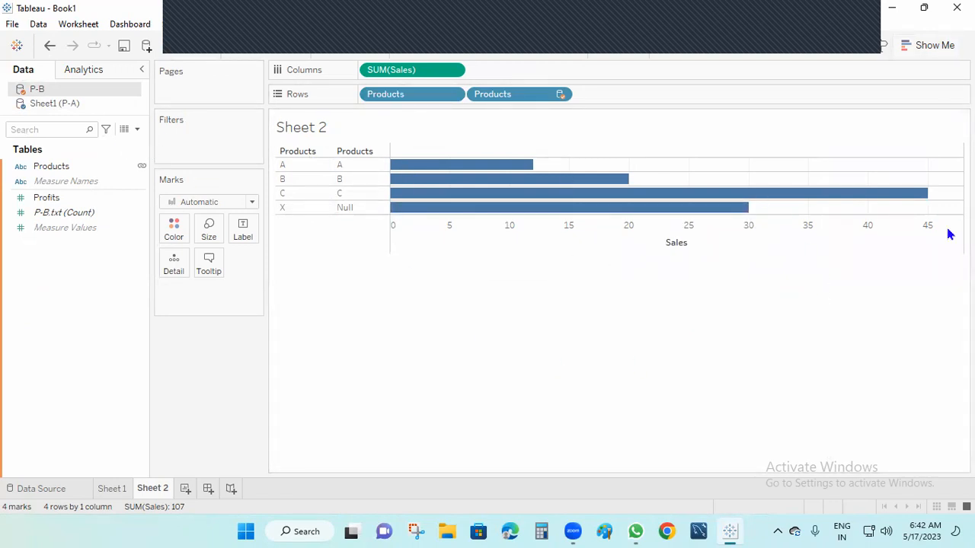
left_click(283, 54)
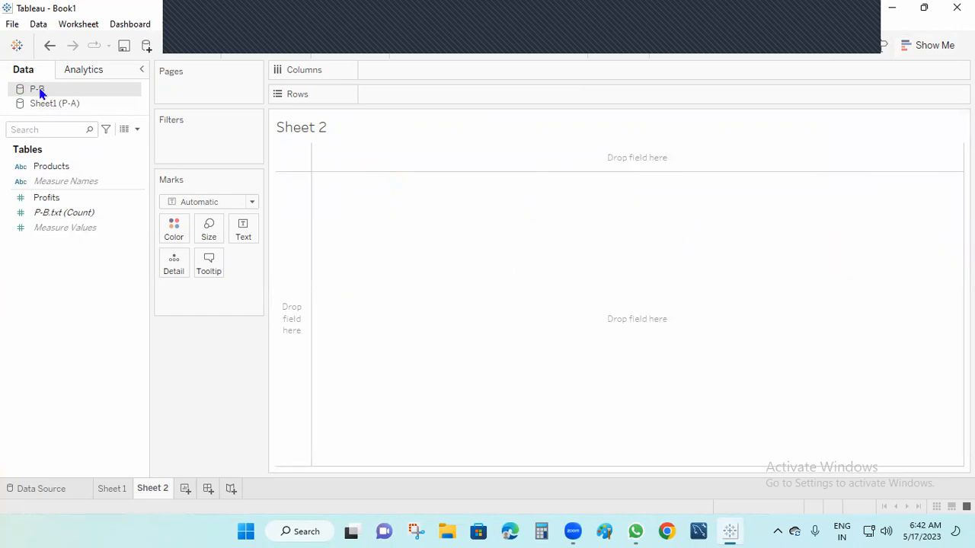
Step: List P-B Products as rows, add P-A Sales, and switch the chart to a text table
left_click(61, 166)
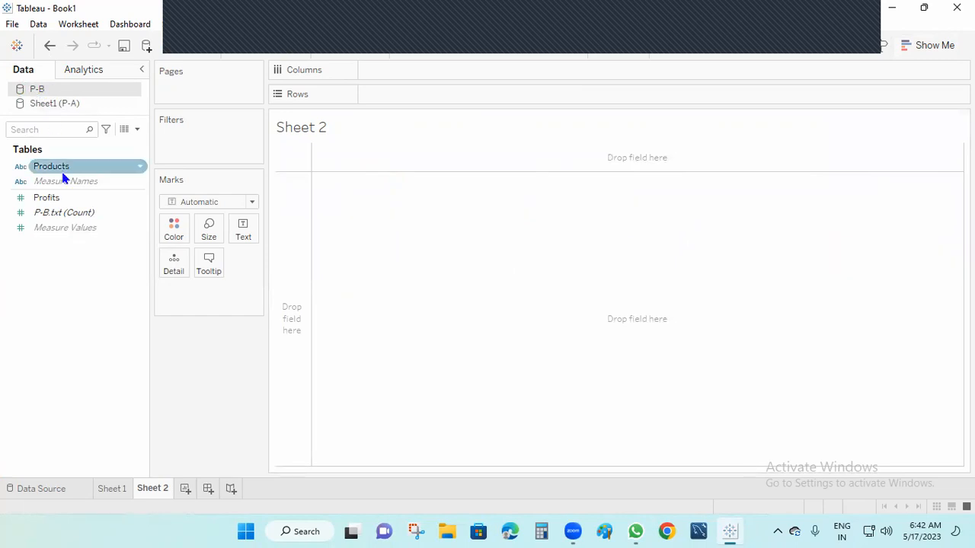
left_click_drag(64, 174, 405, 97)
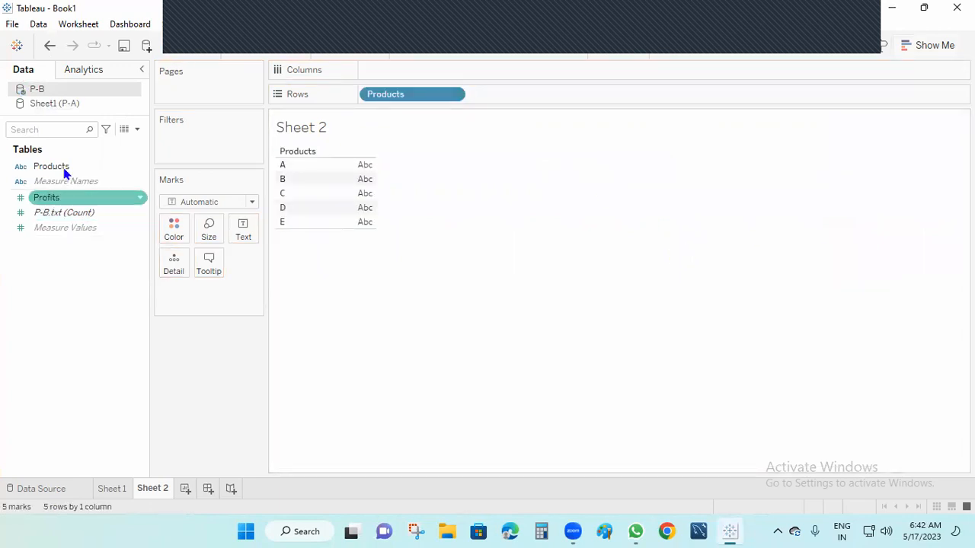
left_click(55, 104)
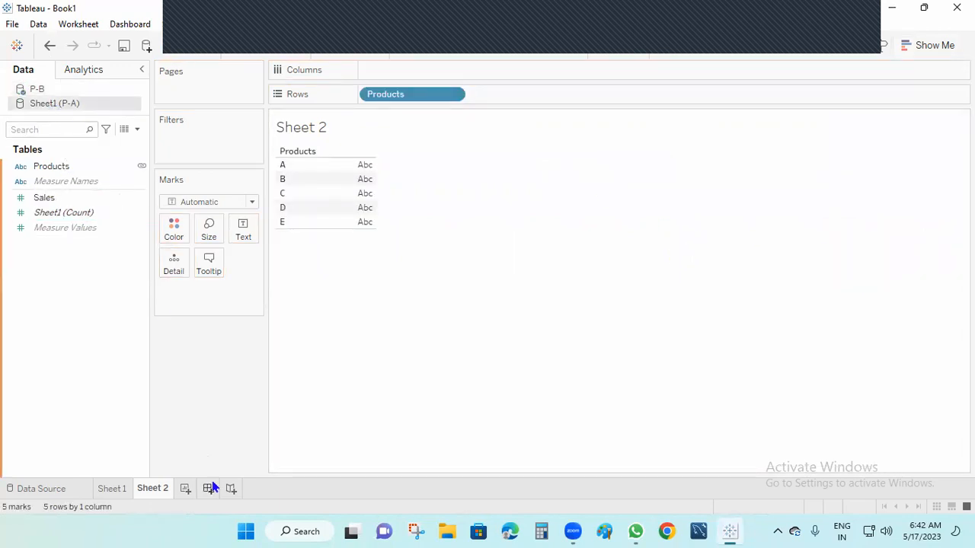
left_click(57, 201)
mouse_move(57, 204)
left_mouse_down()
mouse_move(470, 139)
mouse_move(412, 77)
left_mouse_up()
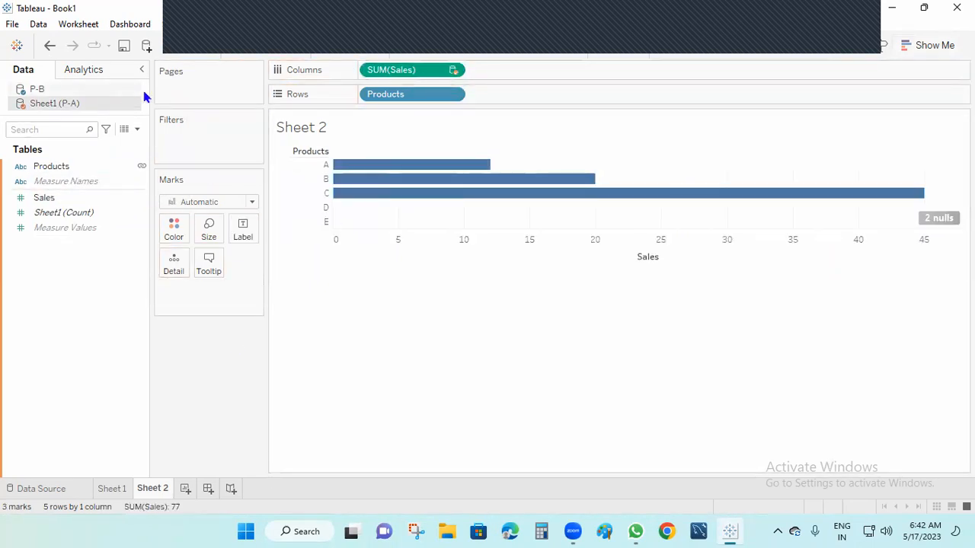
left_click(931, 46)
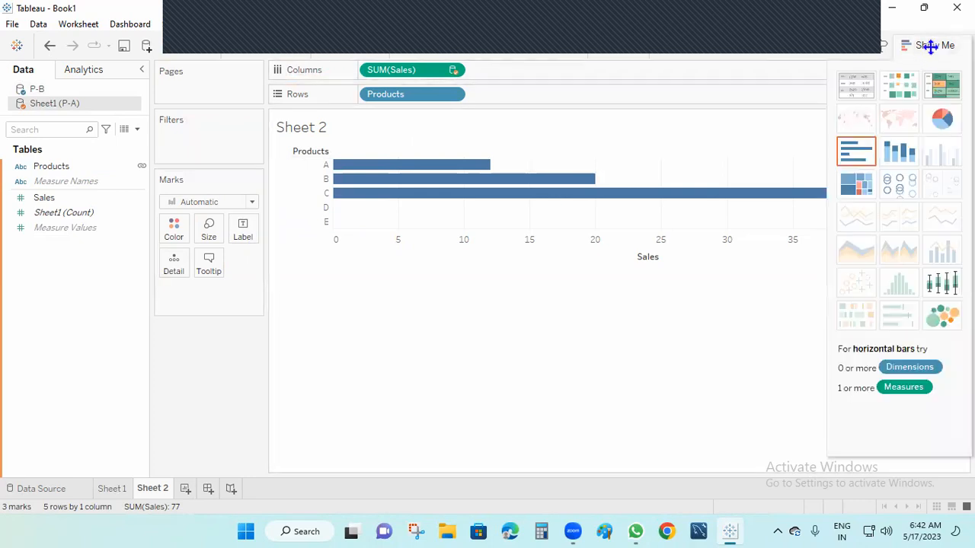
left_click(855, 85)
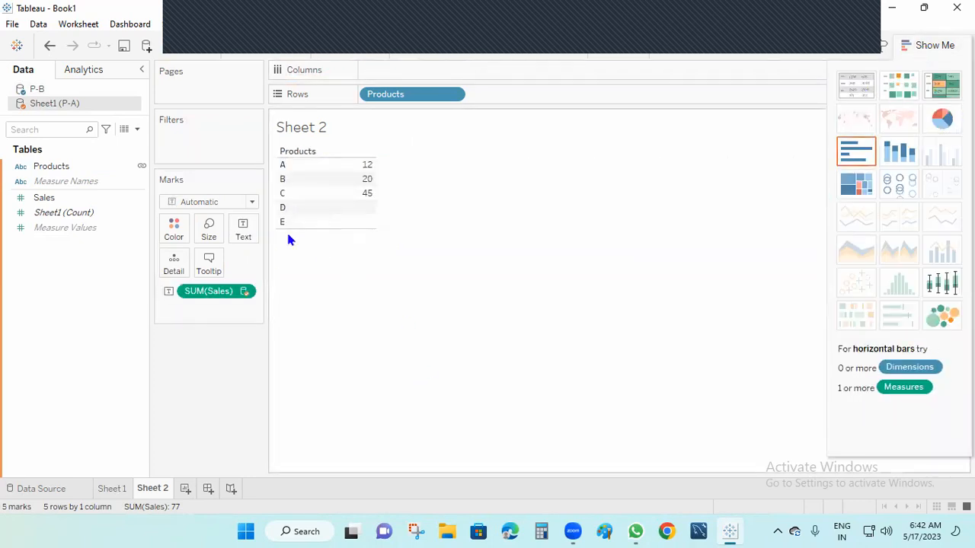
Step: Clear the sheet and rebuild it as P-B Products rows showing Profits 11, 12, 13, 45, 16
mouse_move(368, 223)
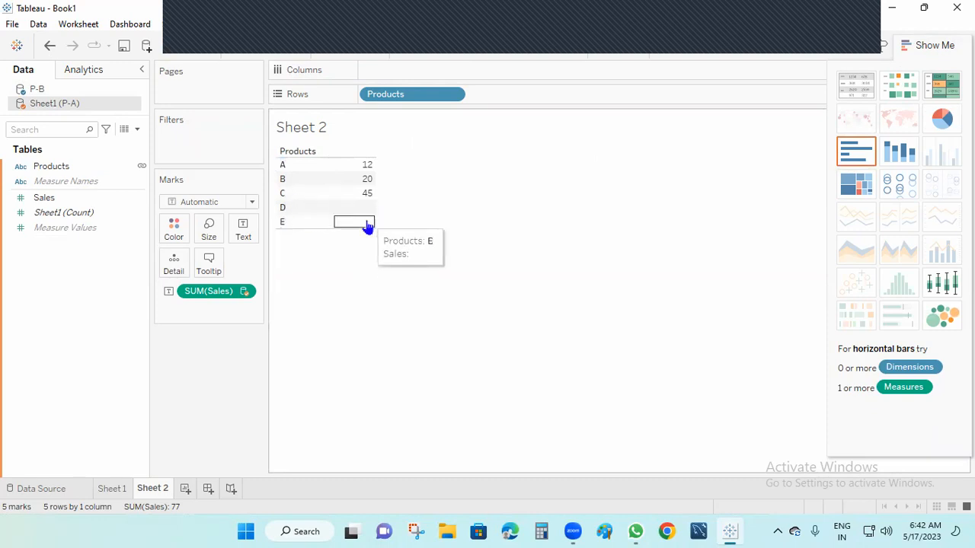
left_click(18, 200)
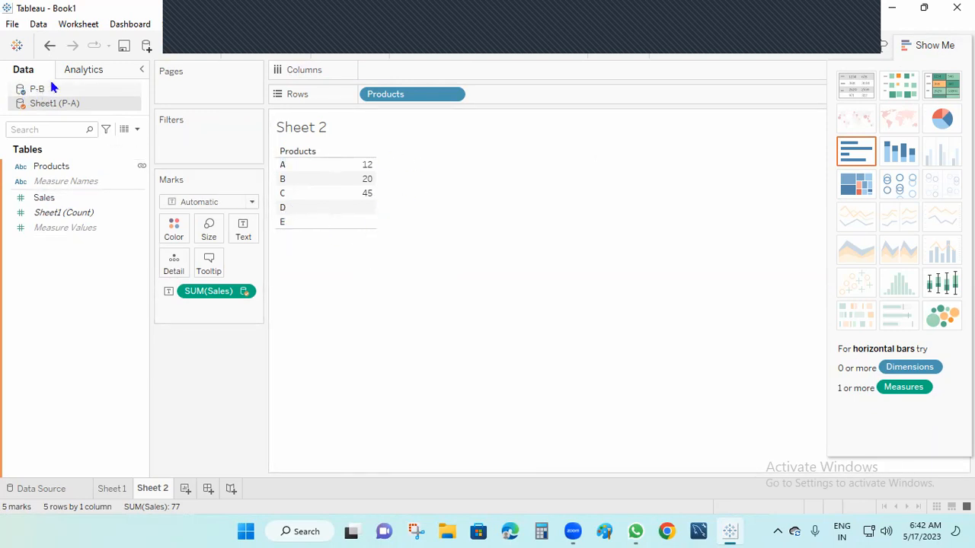
left_click(25, 216)
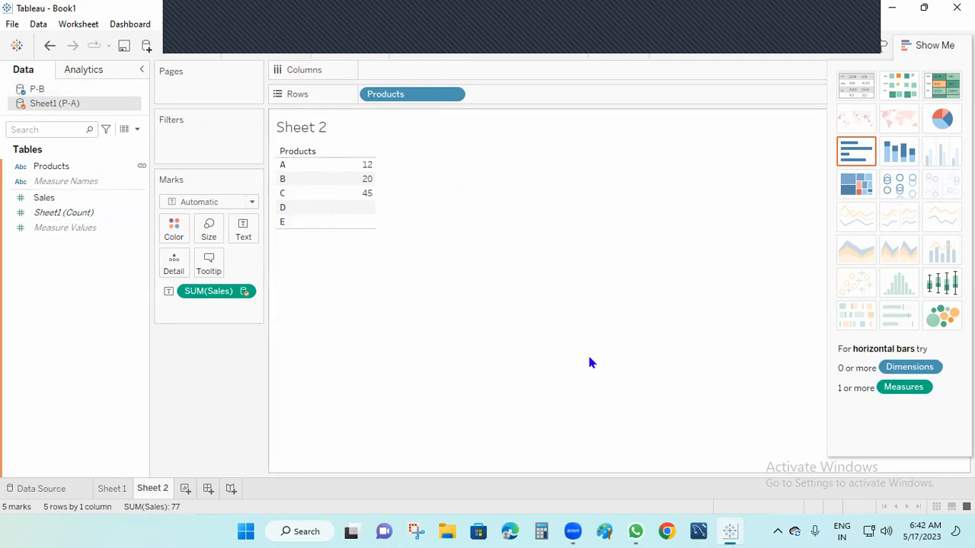
left_click(287, 52)
left_click(34, 89)
left_click_drag(53, 166, 388, 97)
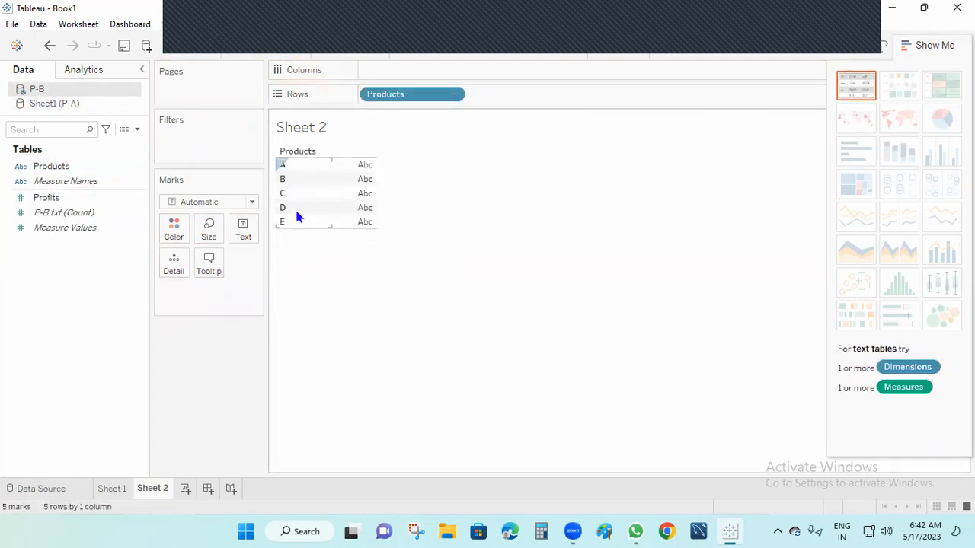
left_click_drag(46, 197, 242, 242)
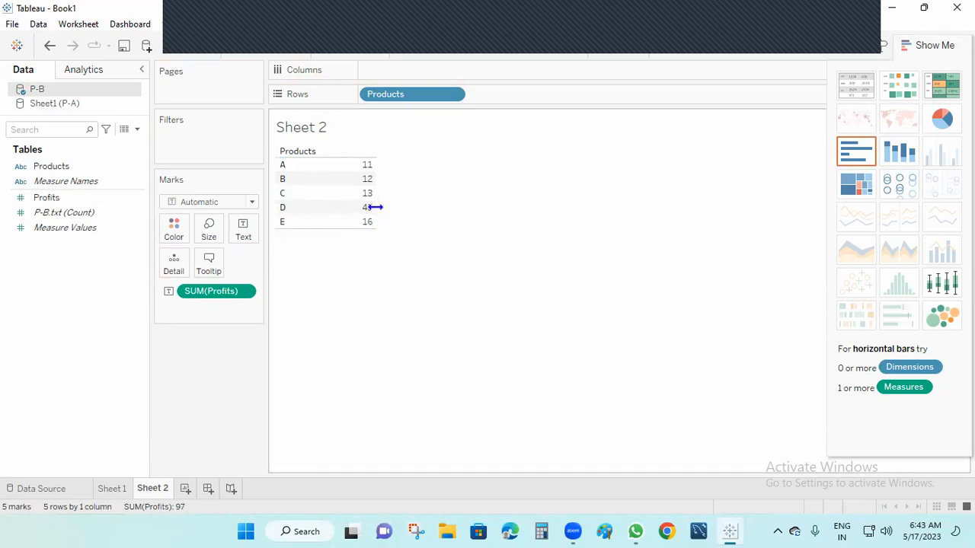
left_click(51, 107)
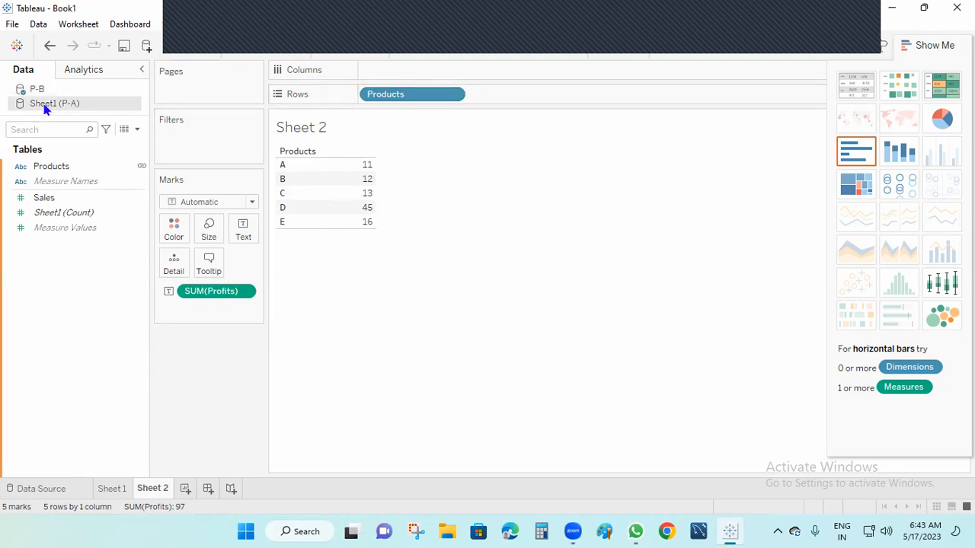
Step: Add P-A Products and Sales beside P-B's Profits table, then close Tableau without saving
left_click_drag(54, 166, 532, 97)
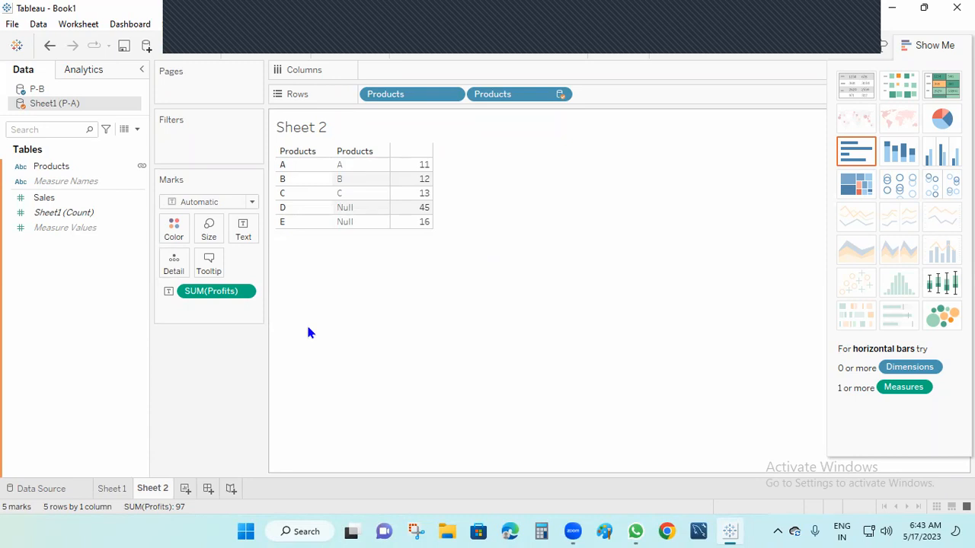
left_click(42, 200)
left_click_drag(42, 200, 419, 217)
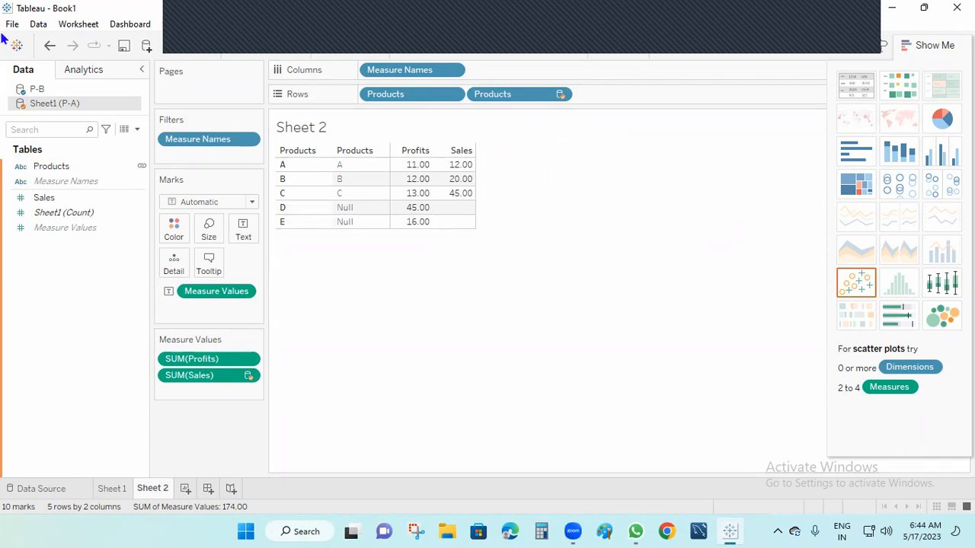
left_click(956, 8)
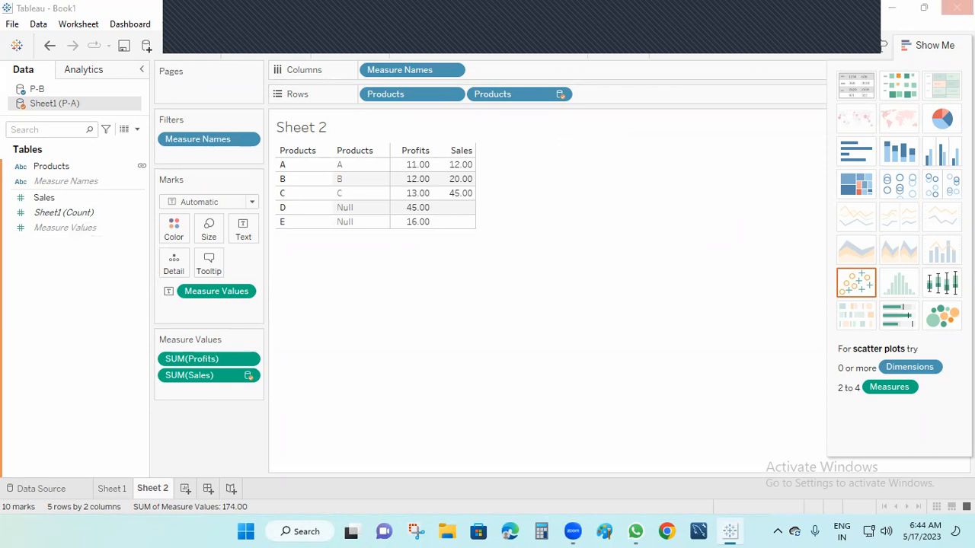
left_click(516, 282)
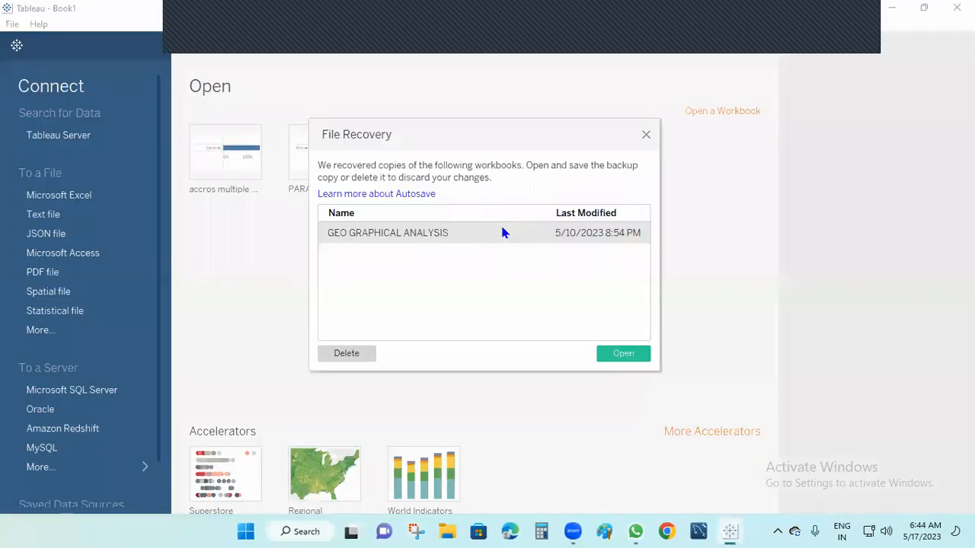
Step: Dismiss File Recovery and connect to the Superstore Excel file in My Tableau Repository/Datasources/2022.2/en_US-US
left_click(646, 135)
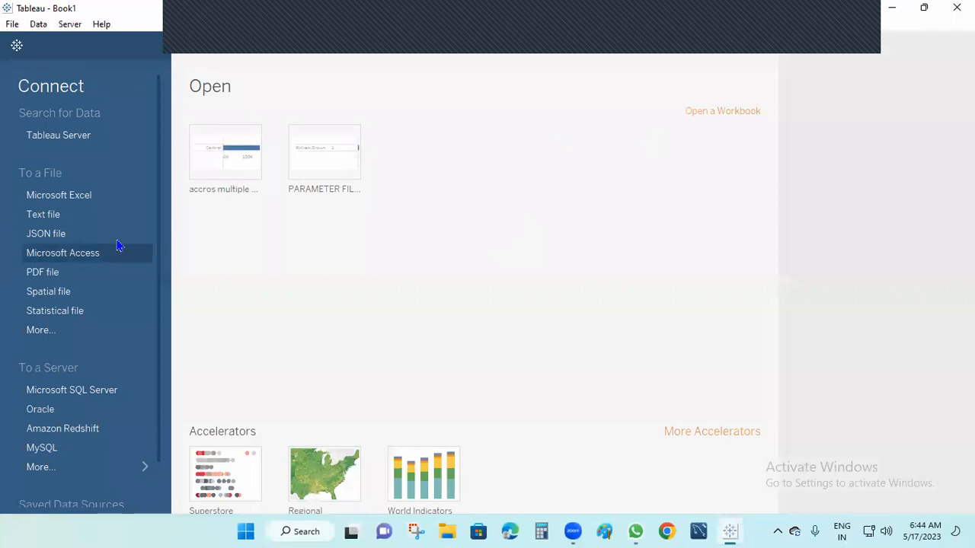
left_click(87, 199)
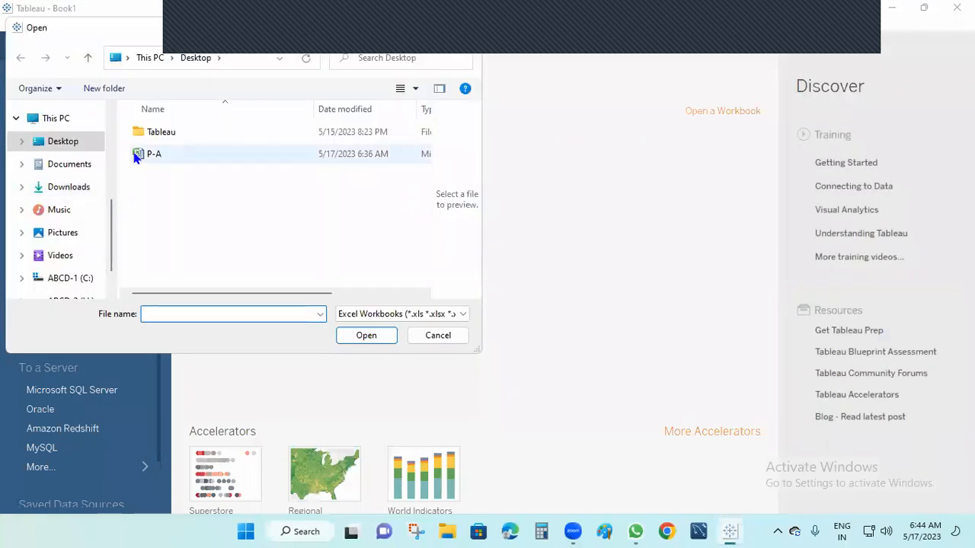
left_click(69, 164)
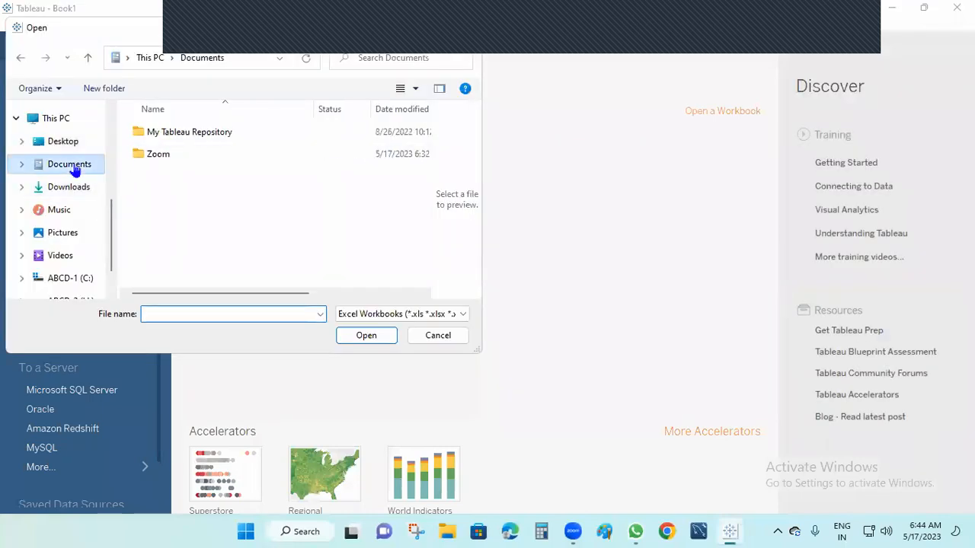
double_click(215, 134)
double_click(176, 178)
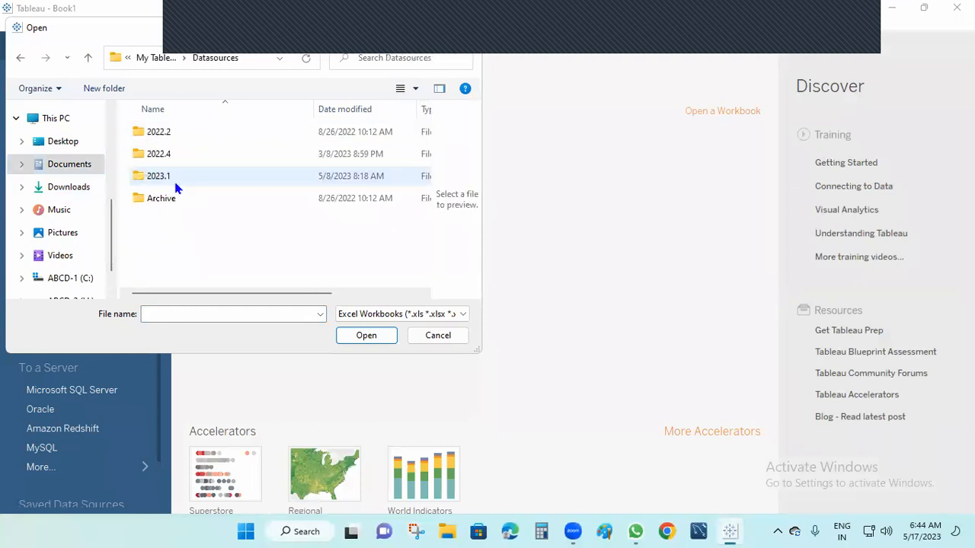
double_click(177, 134)
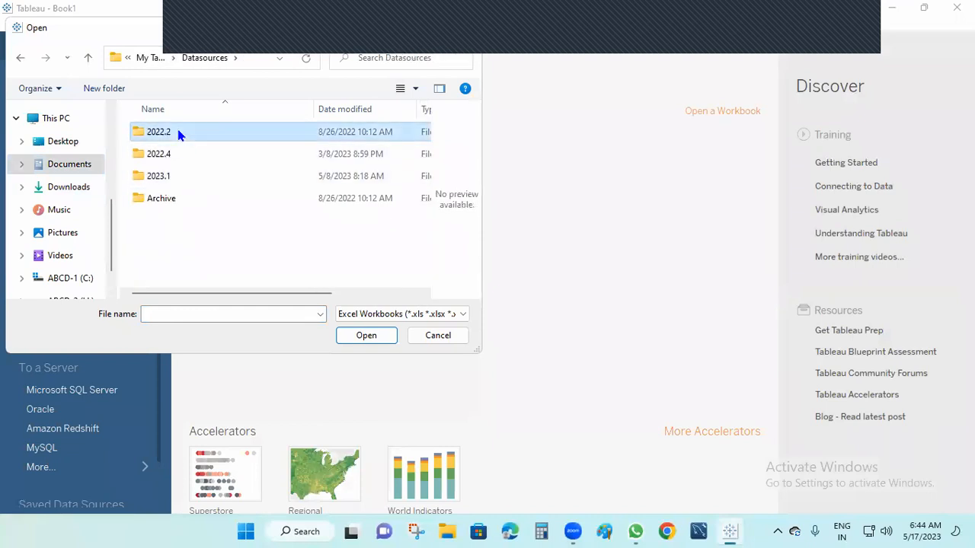
double_click(178, 133)
left_click(182, 134)
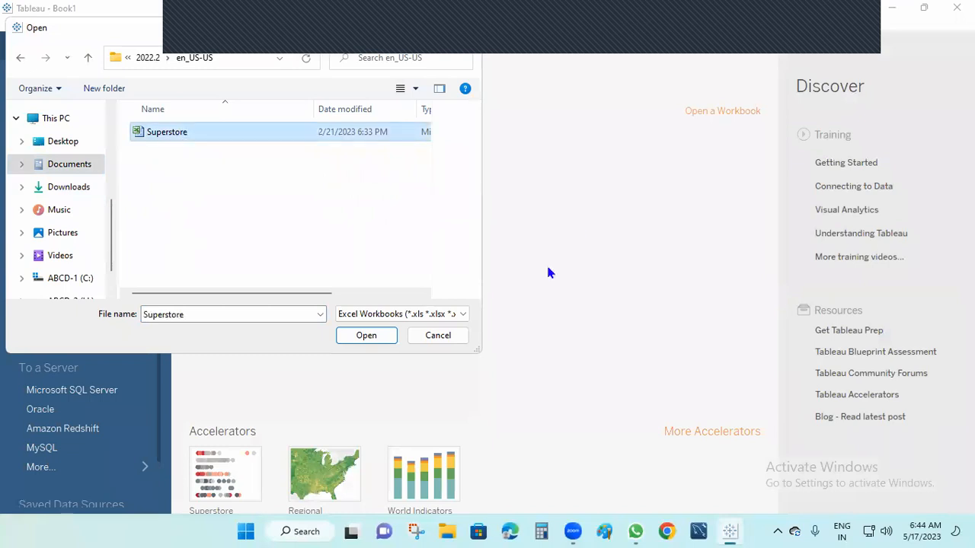
left_click(366, 335)
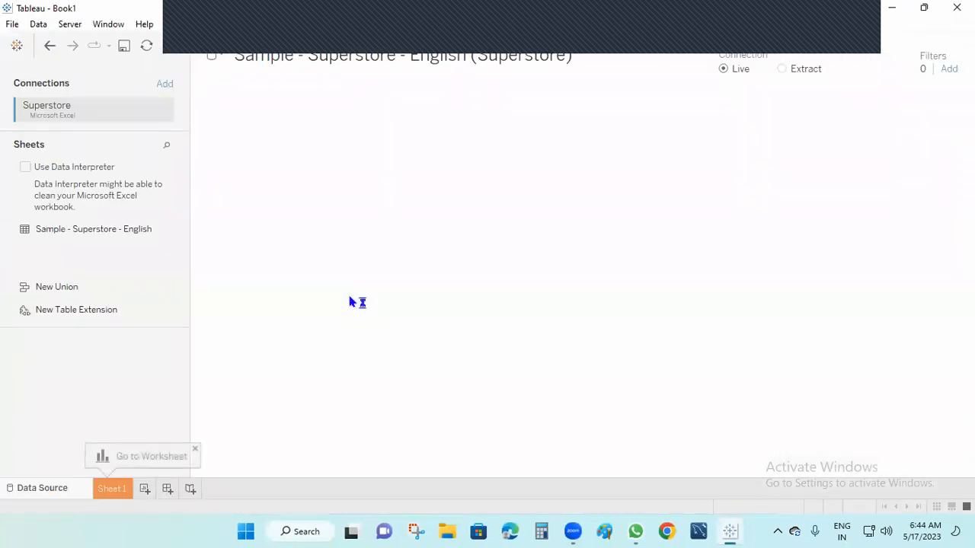
Step: From Sheet 1, start a new Microsoft Excel data source and browse to Documents
left_click(112, 488)
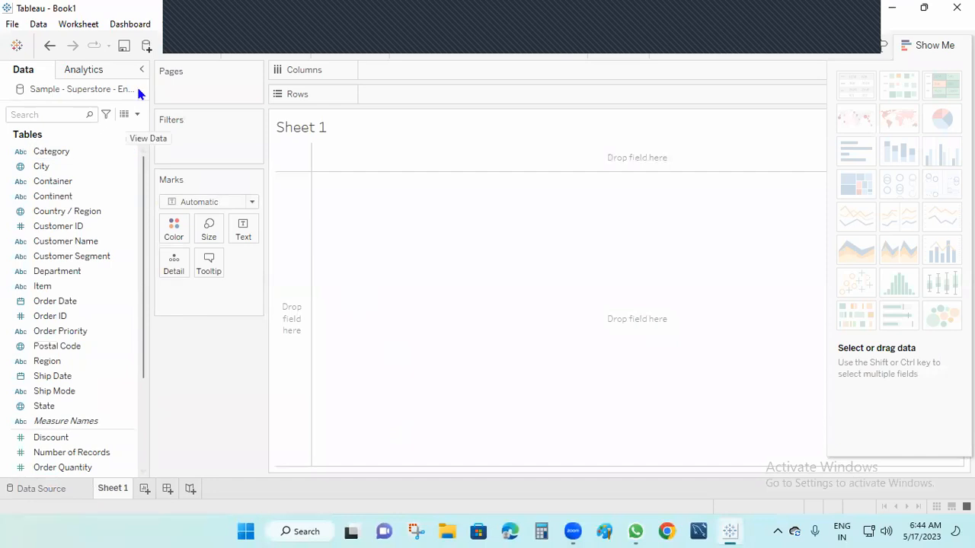
left_click(147, 47)
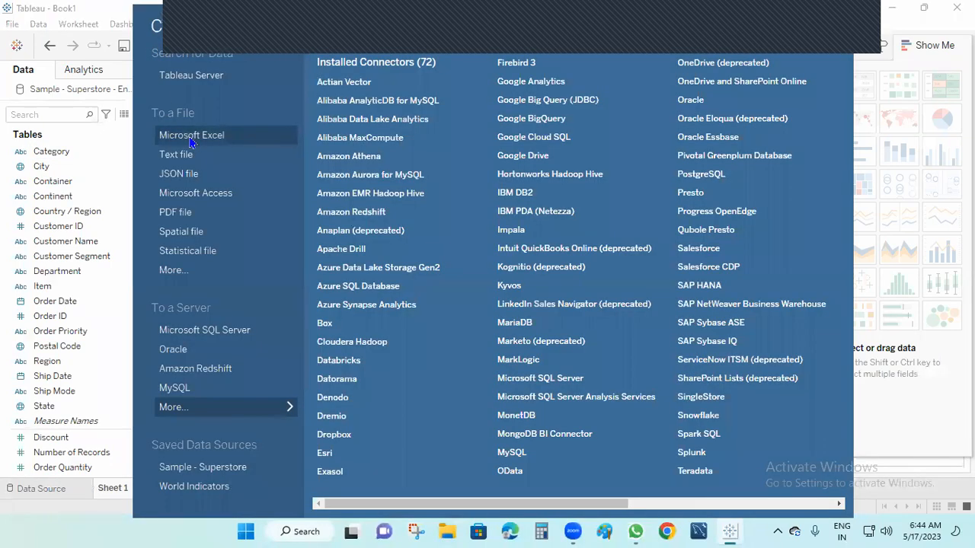
left_click(191, 137)
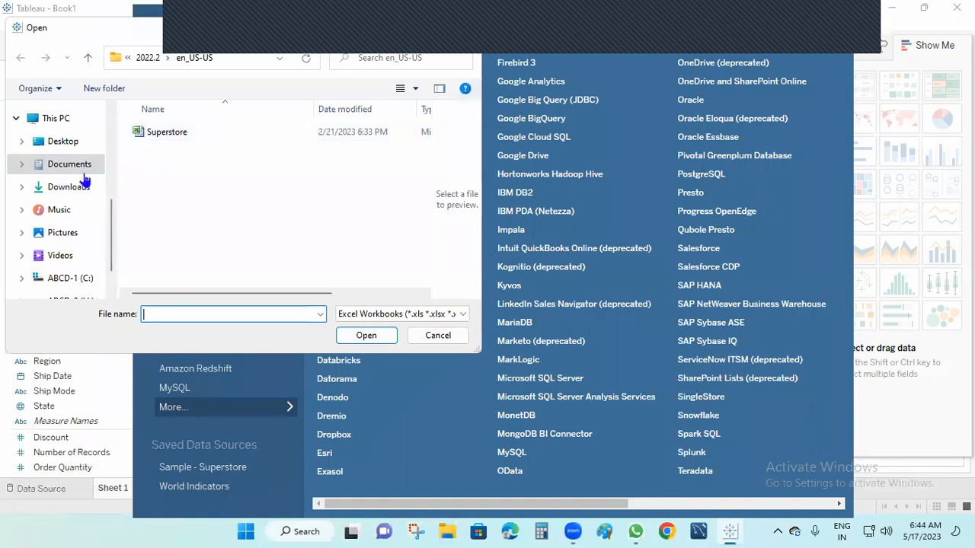
left_click(147, 58)
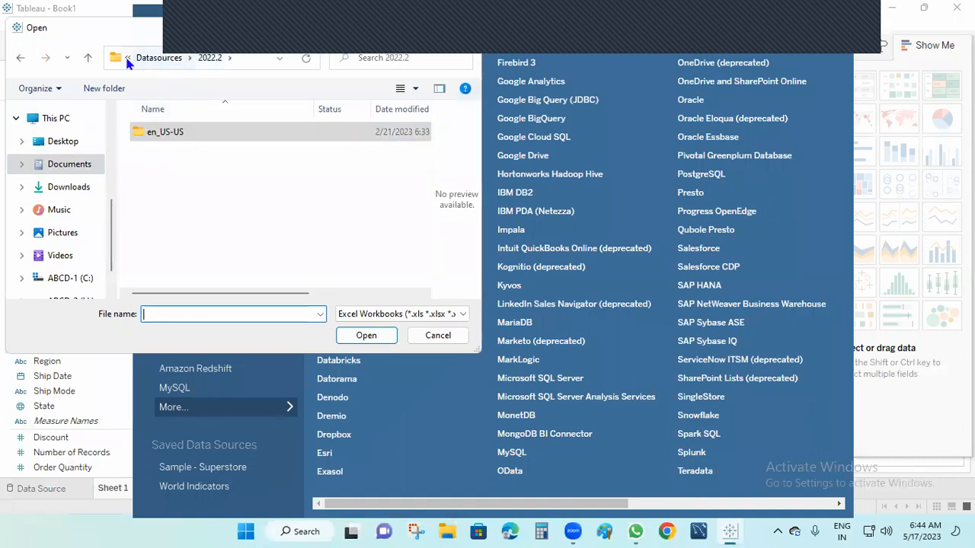
left_click(127, 59)
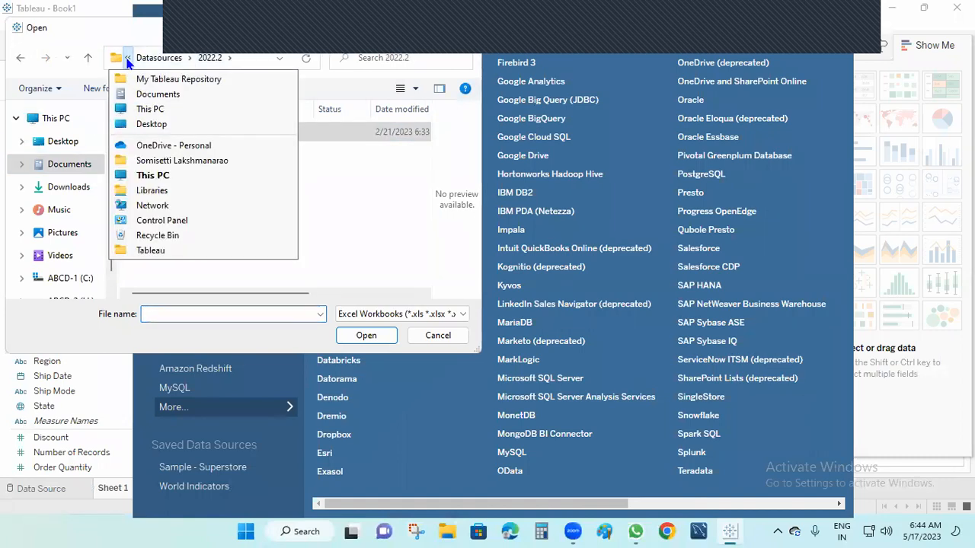
left_click(79, 166)
Step: Open Sample - Superstore from My Tableau Repository/Datasources/2023.1/en_US-US and add its Orders sheet
double_click(209, 134)
double_click(217, 176)
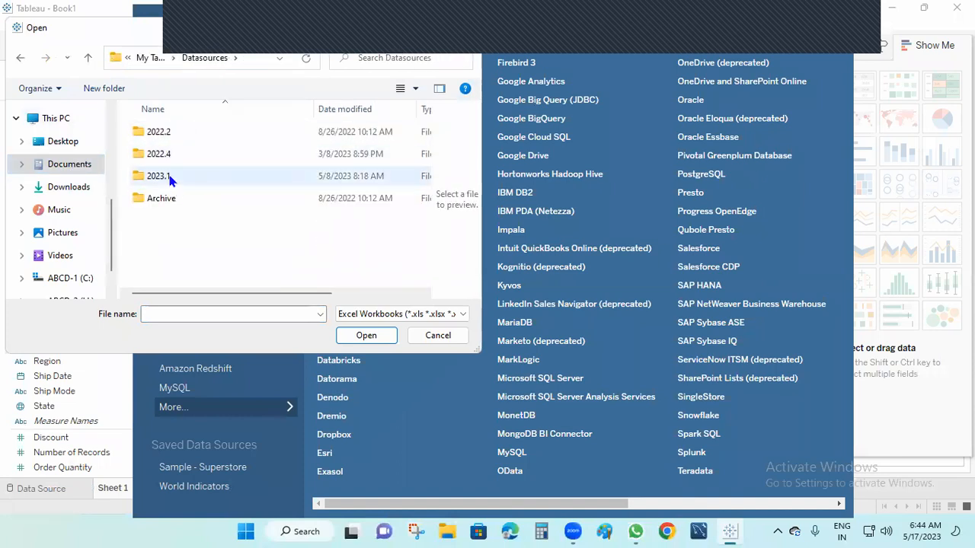
double_click(179, 176)
double_click(179, 132)
left_click(183, 136)
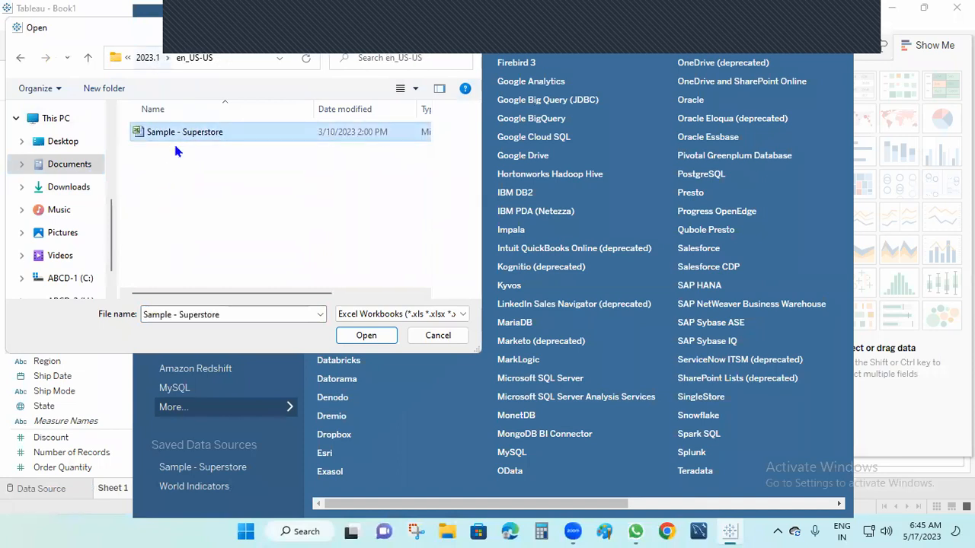
left_click(365, 335)
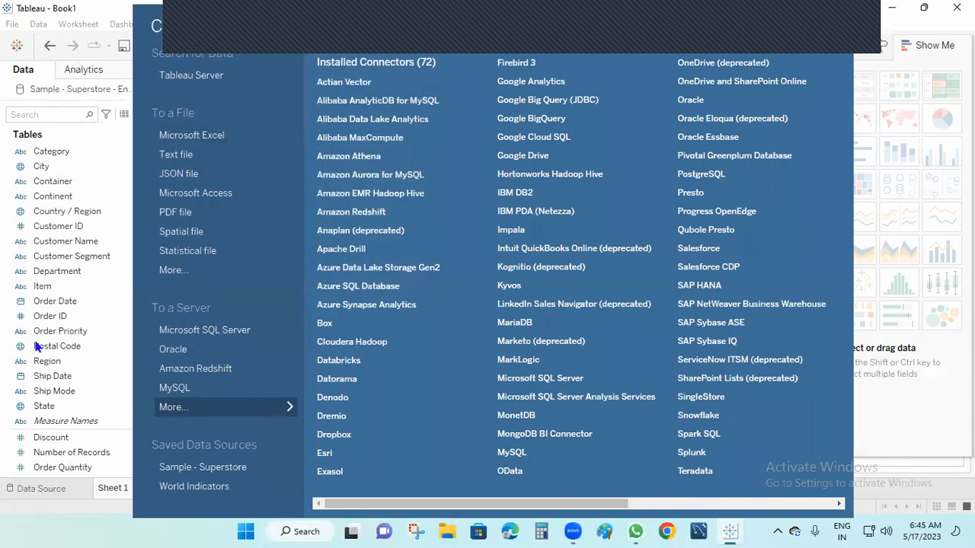
left_click_drag(90, 221, 309, 135)
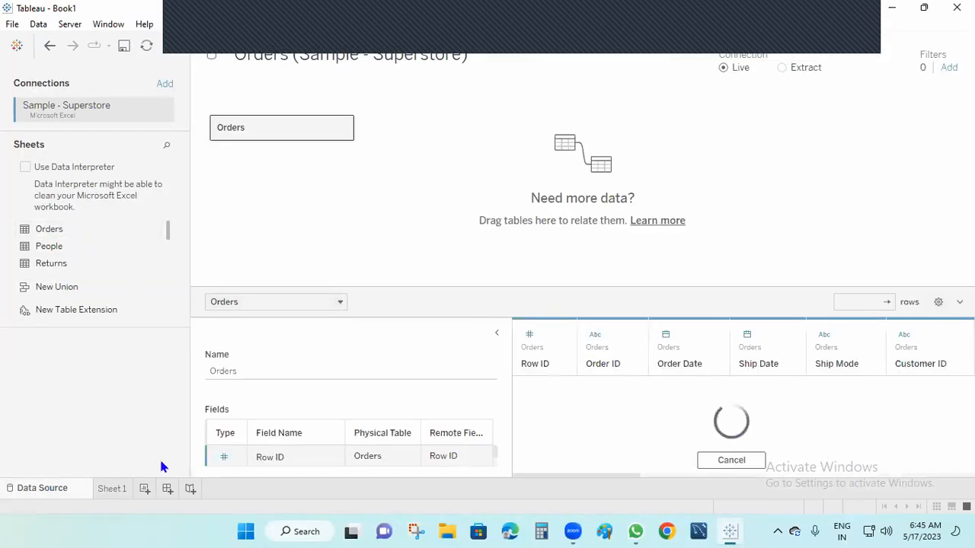
Step: Rename the original Superstore data source to A
left_click(112, 491)
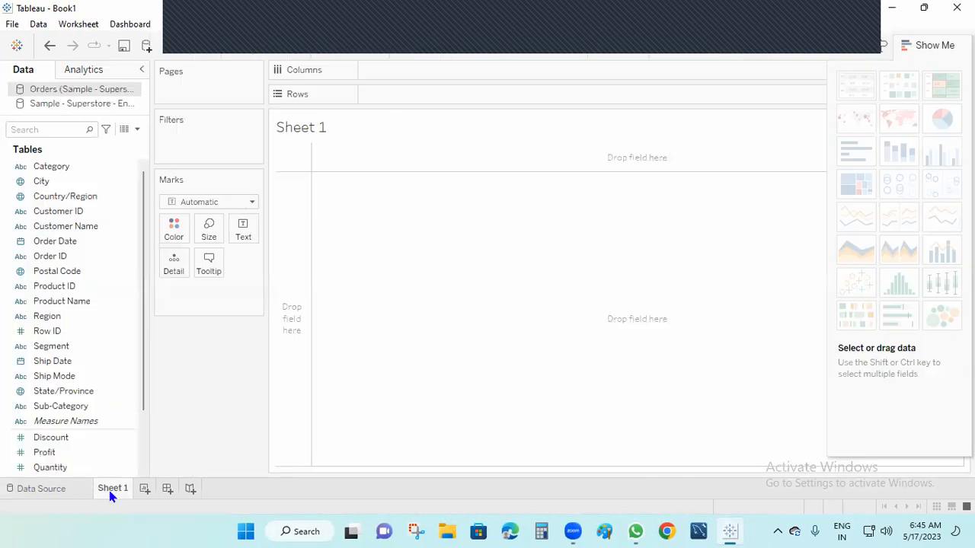
left_click(39, 104)
right_click(41, 105)
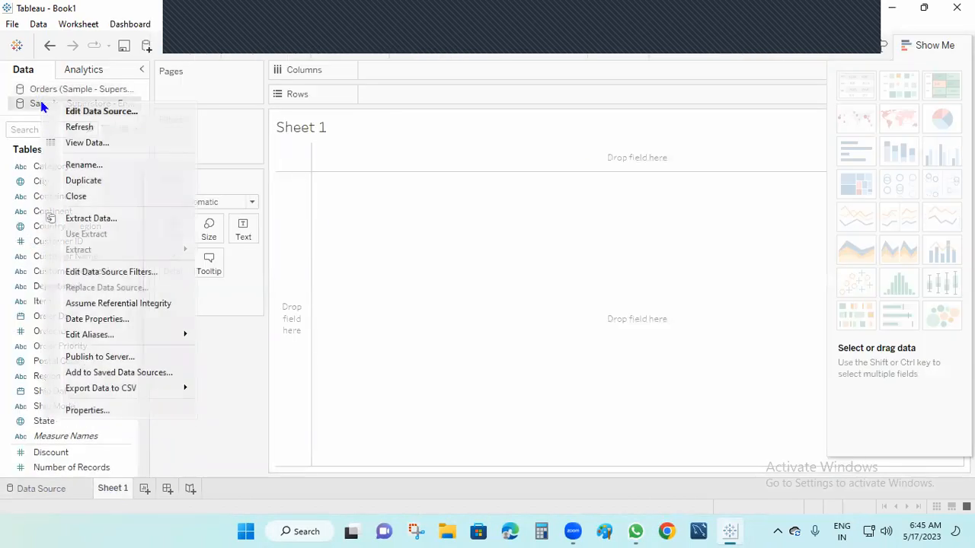
left_click(86, 164)
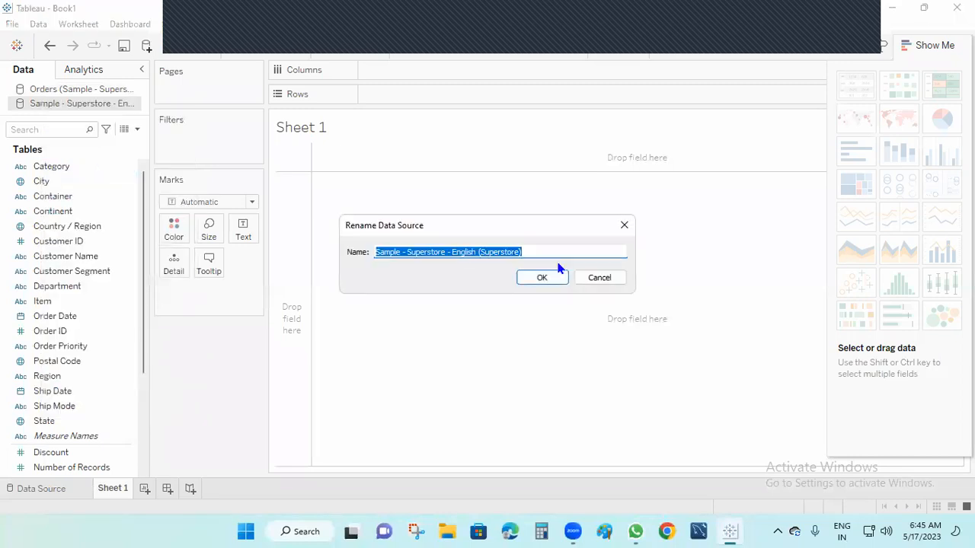
key("BackSpace")
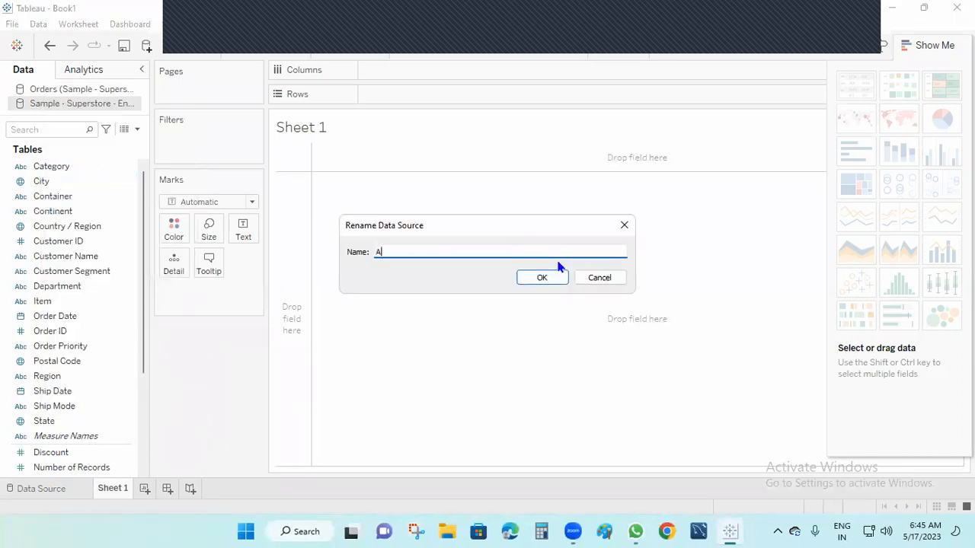
left_click(545, 280)
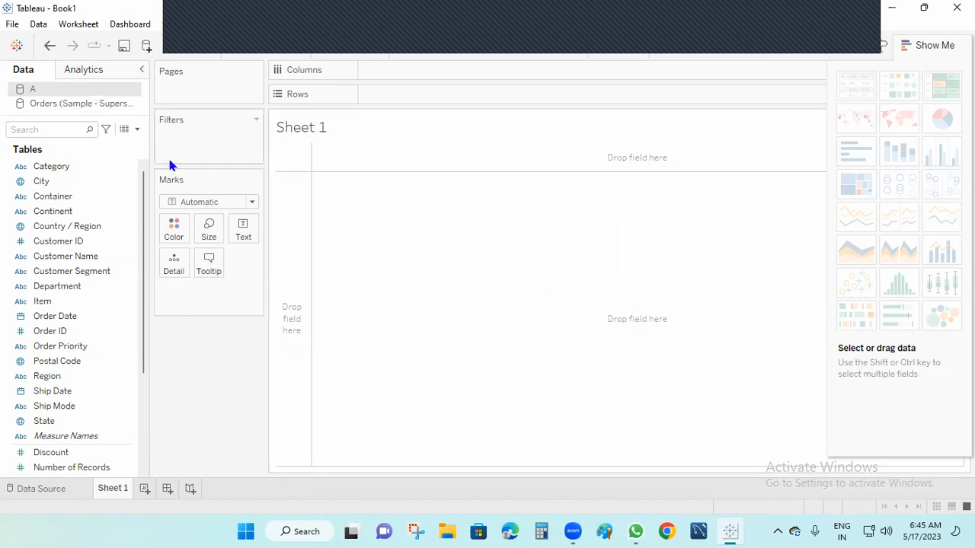
Step: Rename the Orders data source to B and check both sources' fields
left_click(84, 103)
right_click(85, 104)
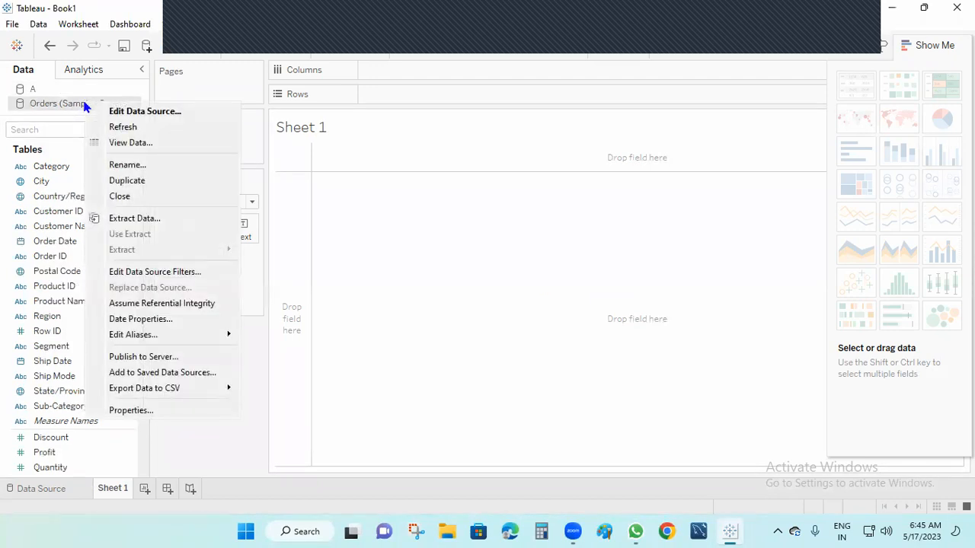
left_click(142, 165)
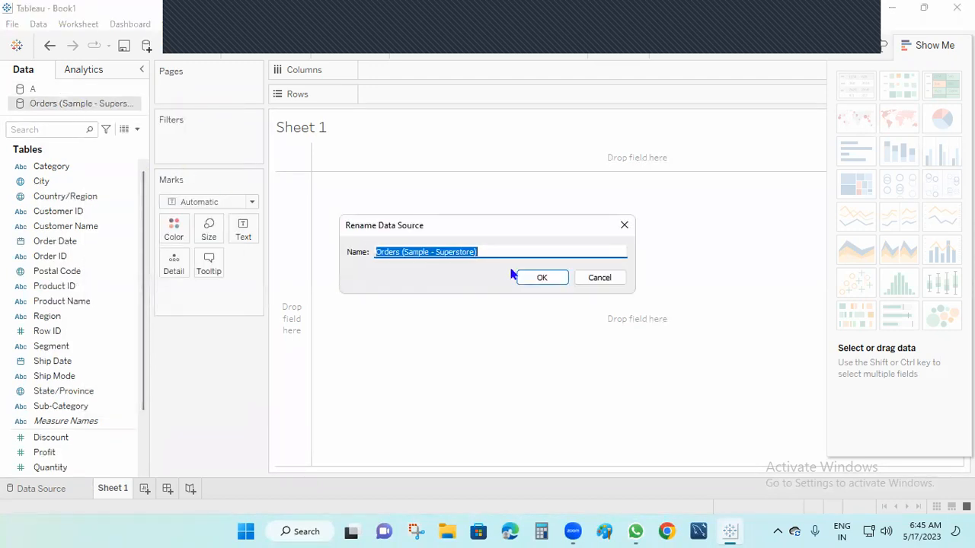
type("B")
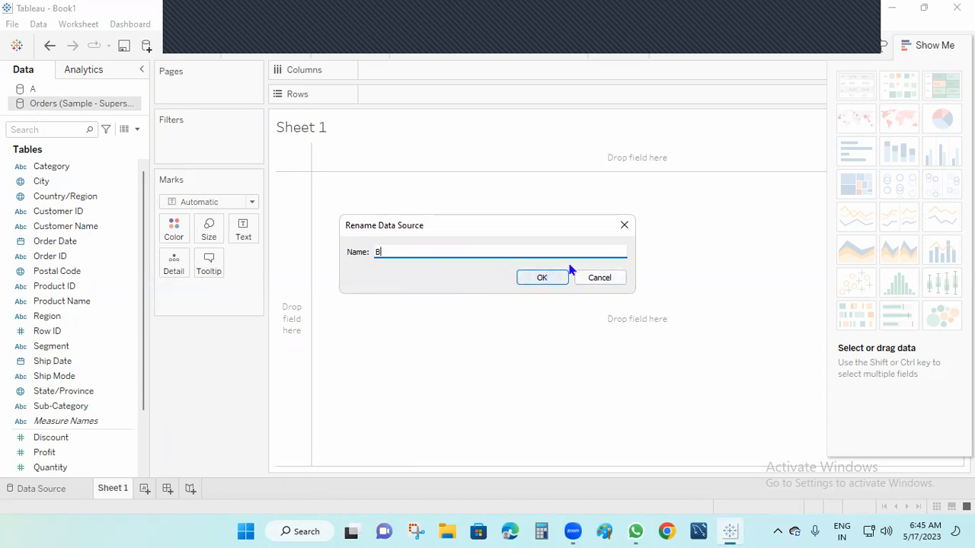
left_click(537, 280)
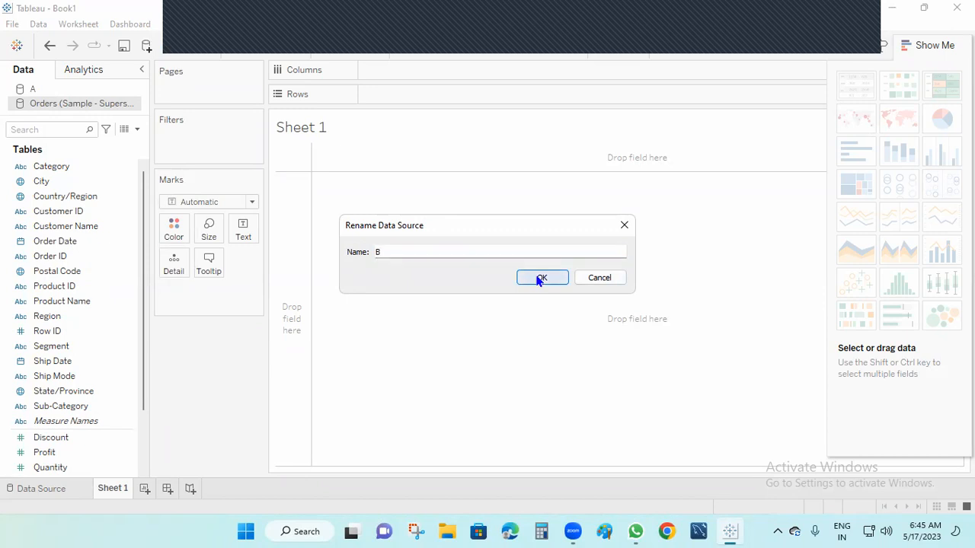
left_click(35, 89)
left_click(40, 104)
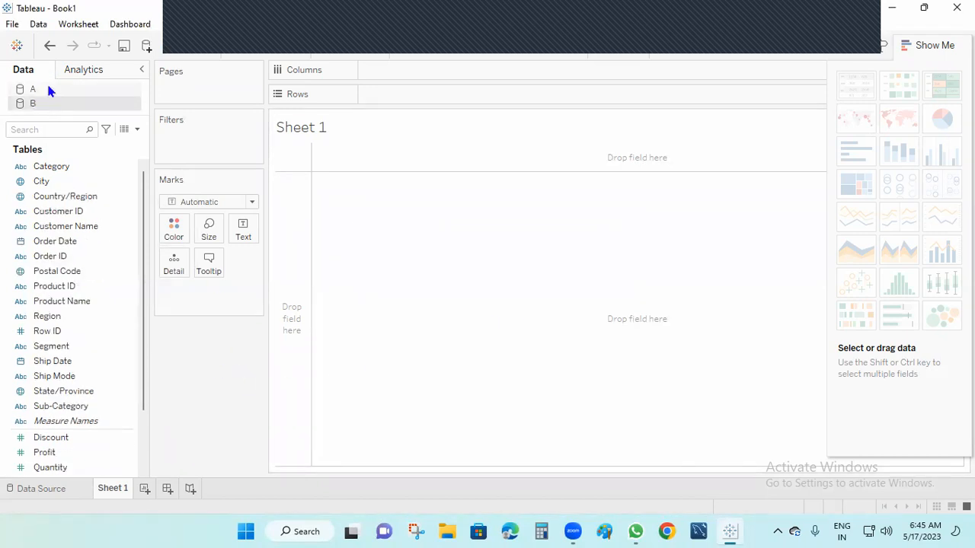
Step: Put A's Category on Rows, add B's Profit as a text table, then remove SUM(Profit)
left_click(47, 89)
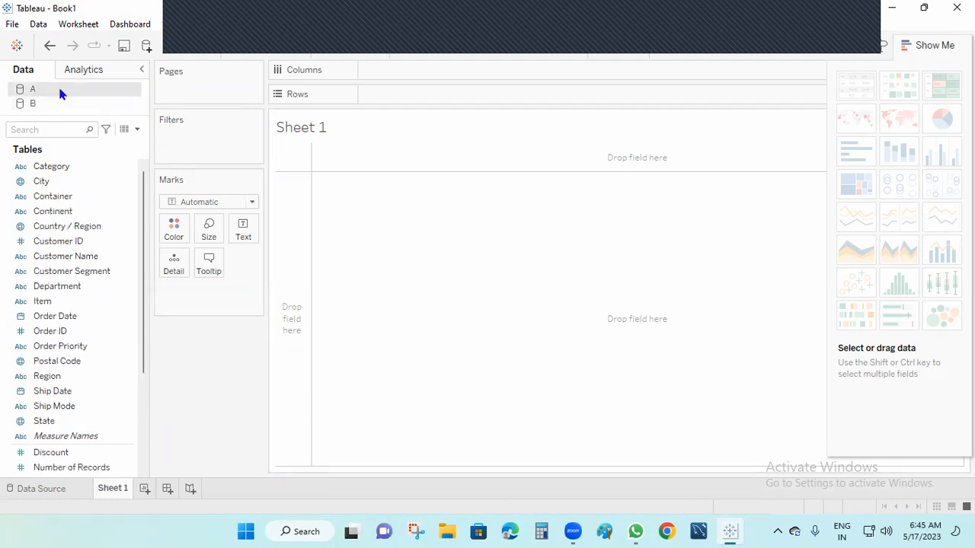
left_click(77, 168)
mouse_move(66, 166)
left_mouse_down()
mouse_move(428, 111)
mouse_move(426, 92)
left_mouse_up()
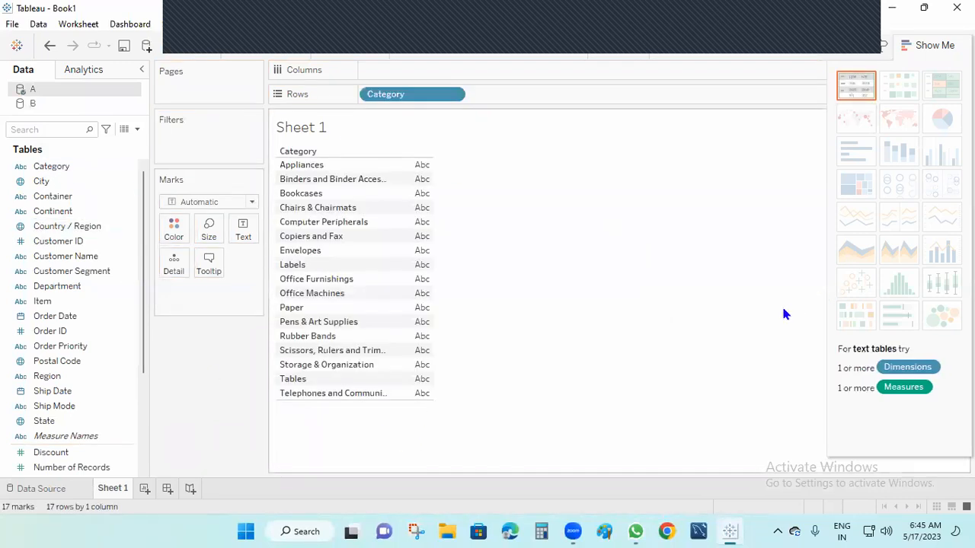
left_click(32, 103)
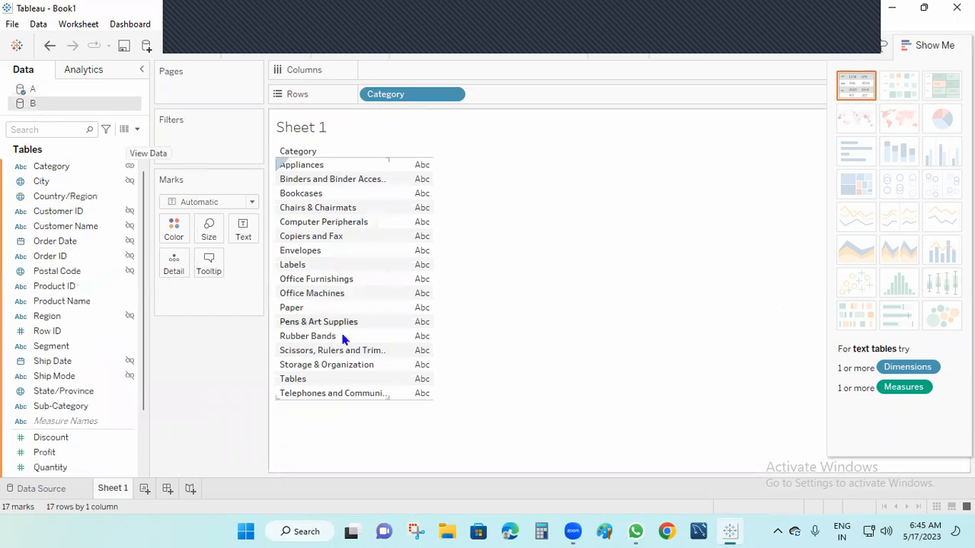
left_click(61, 456)
left_click_drag(61, 455, 408, 72)
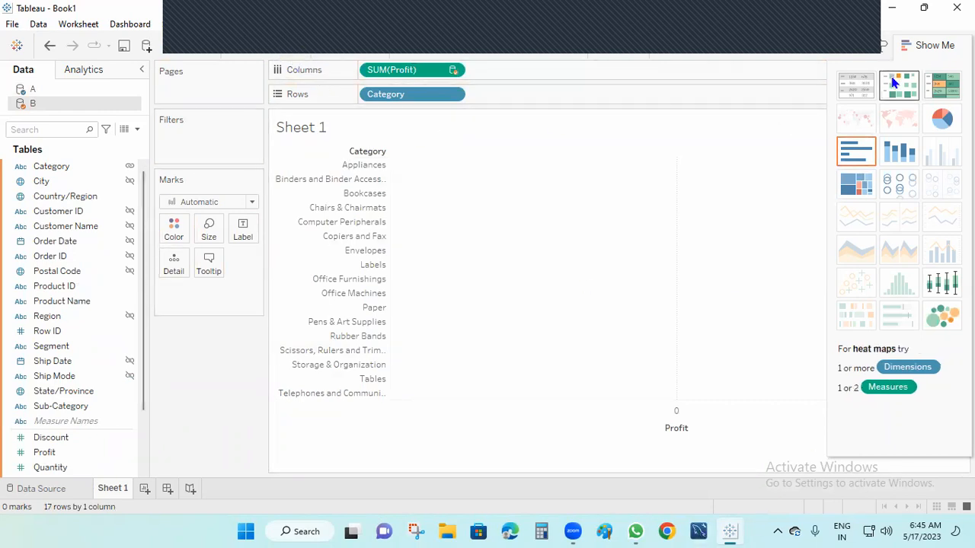
left_click(856, 85)
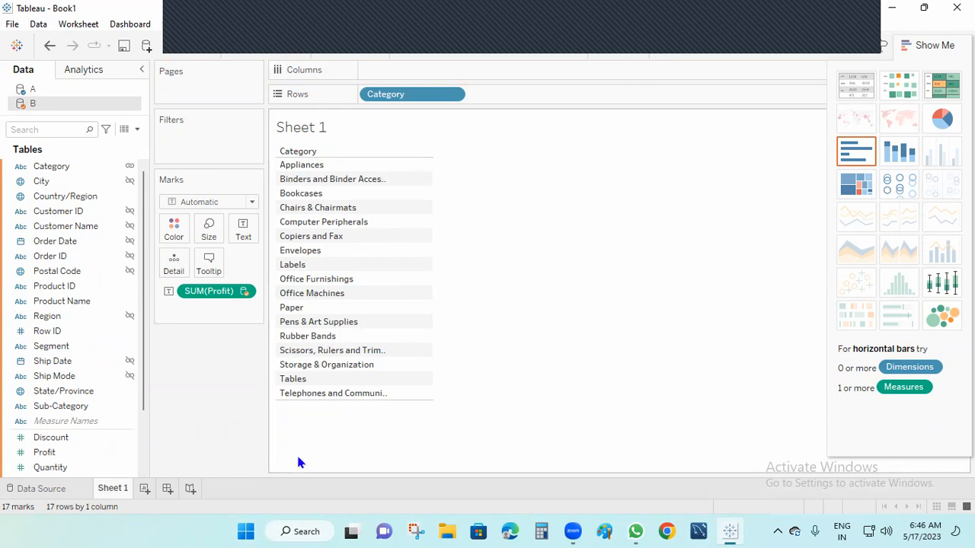
left_click_drag(220, 292, 232, 400)
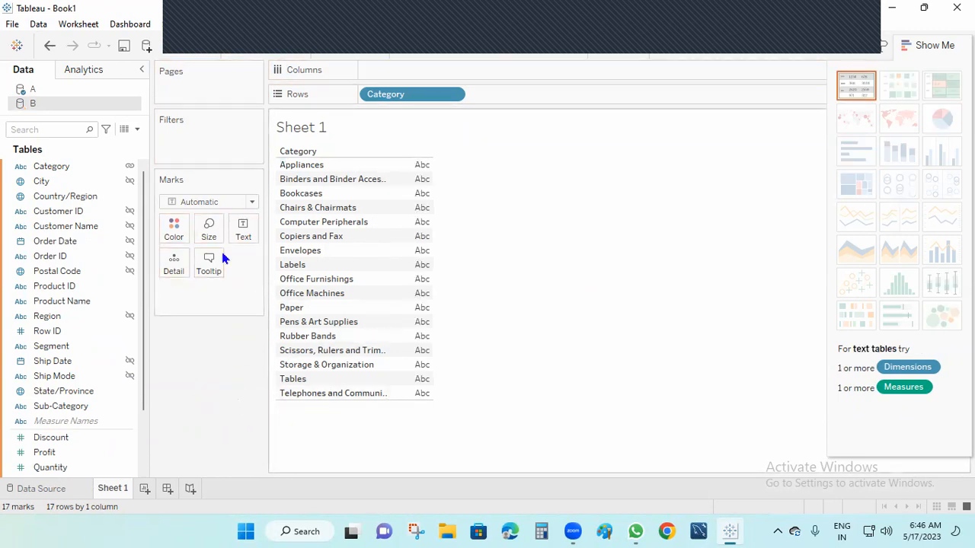
Step: Clear the sheet, put A's Category back on Rows, and check B's linked Category field
left_click(128, 182)
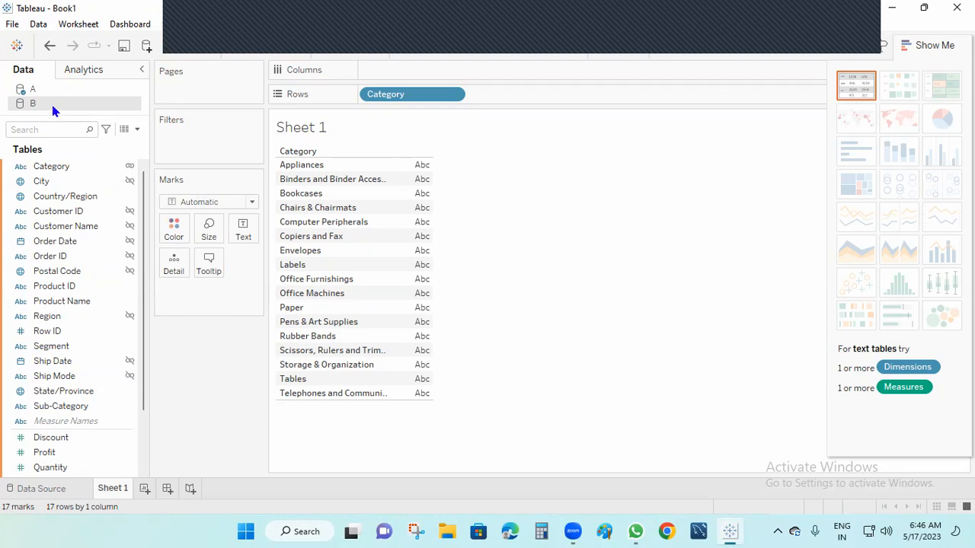
left_click(289, 50)
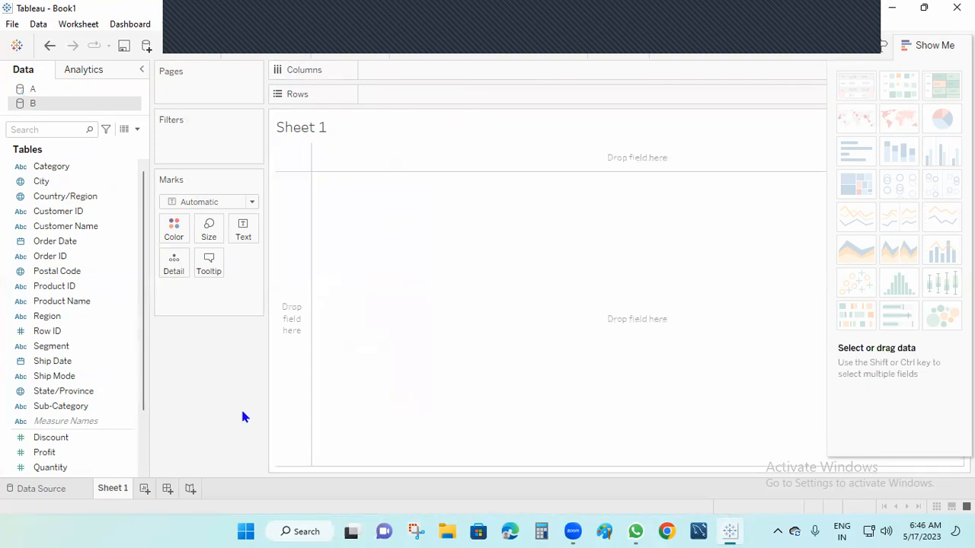
left_click(30, 90)
left_click(67, 169)
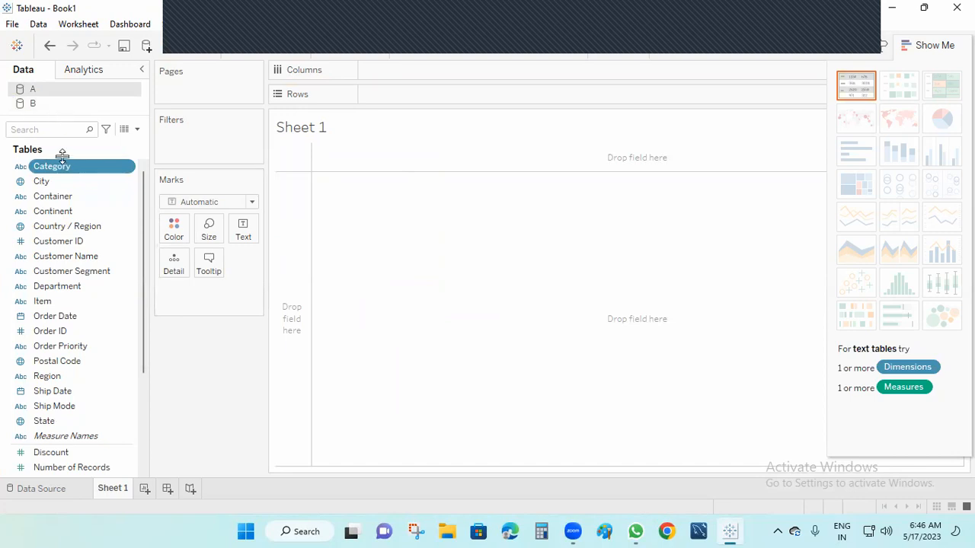
left_click_drag(72, 168, 419, 97)
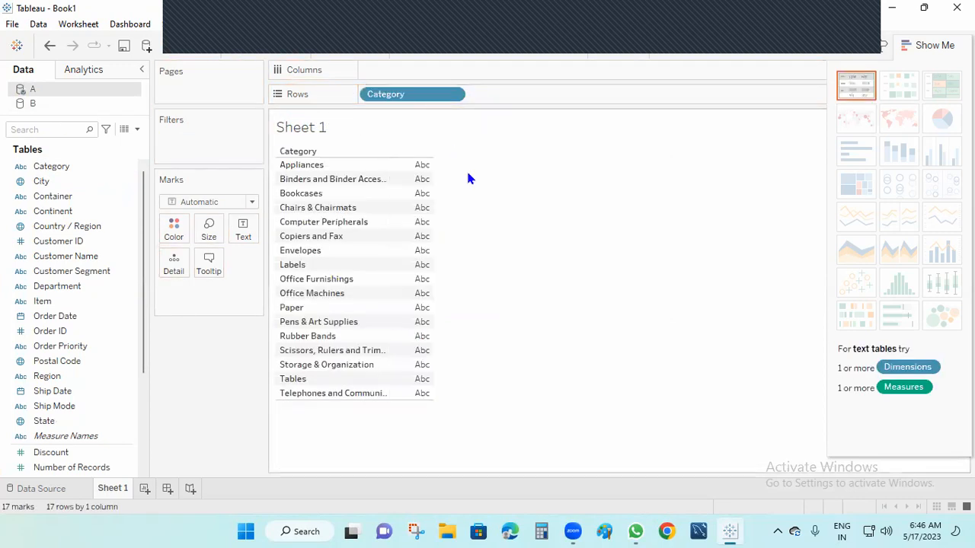
left_click(33, 104)
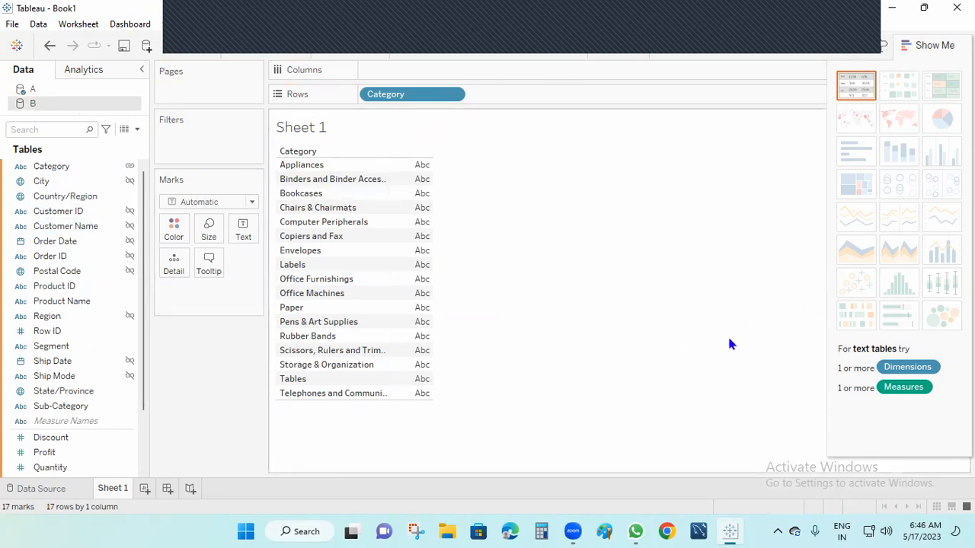
left_click(44, 91)
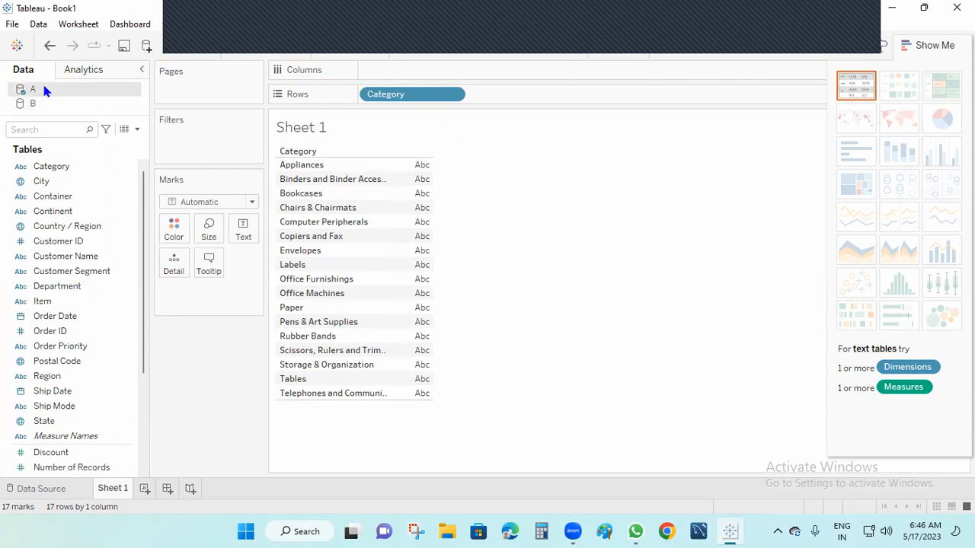
left_click(36, 106)
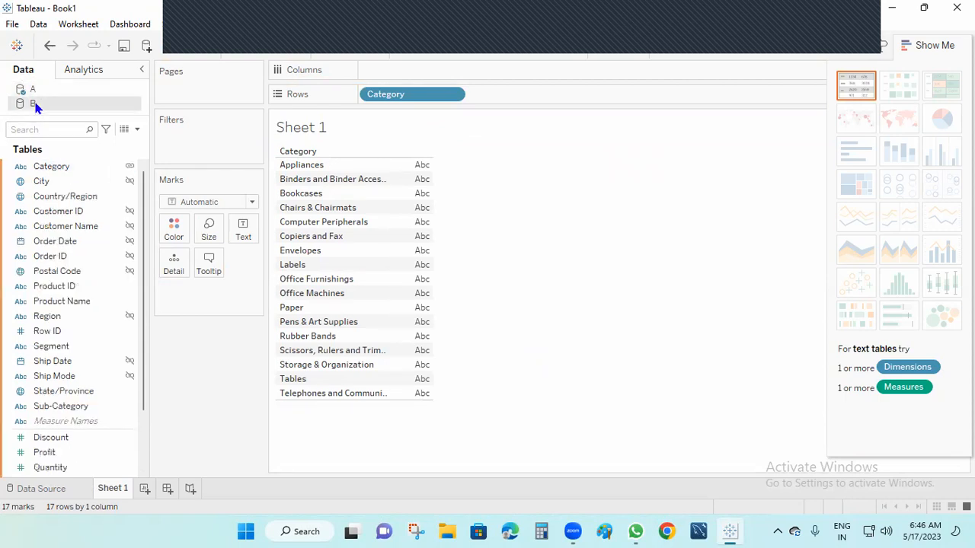
left_click(65, 166)
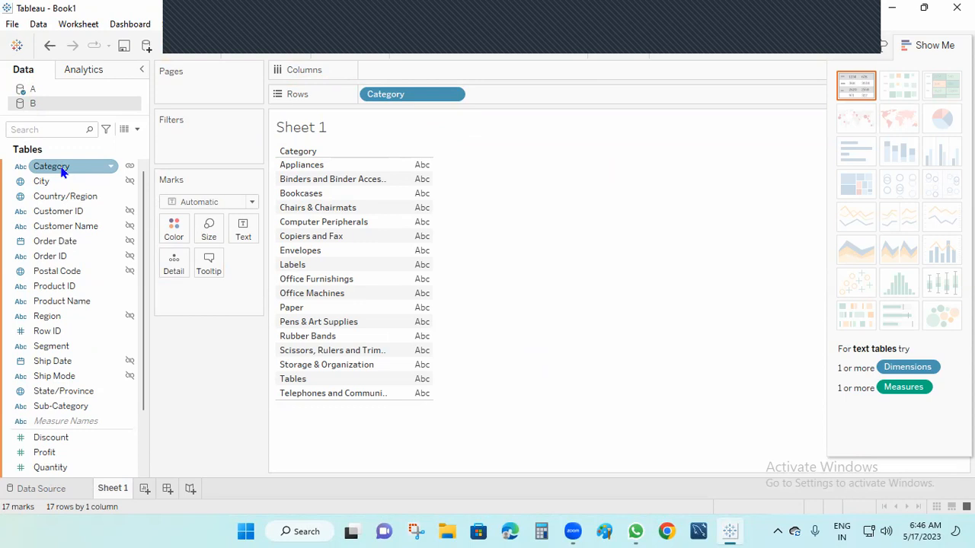
Step: Add B's Category to Rows, showing only Null, then drag both Category pills off
left_click_drag(63, 172, 530, 99)
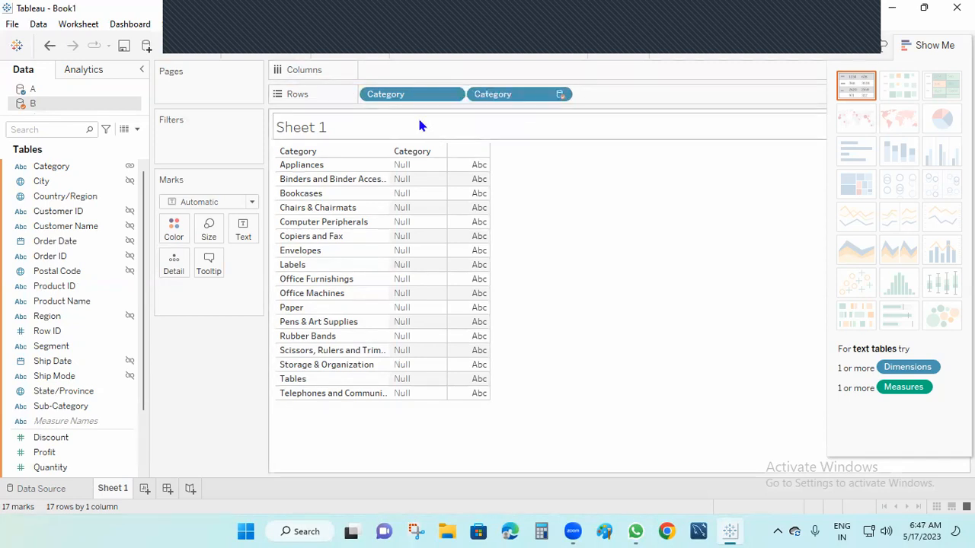
left_click_drag(560, 94, 243, 443)
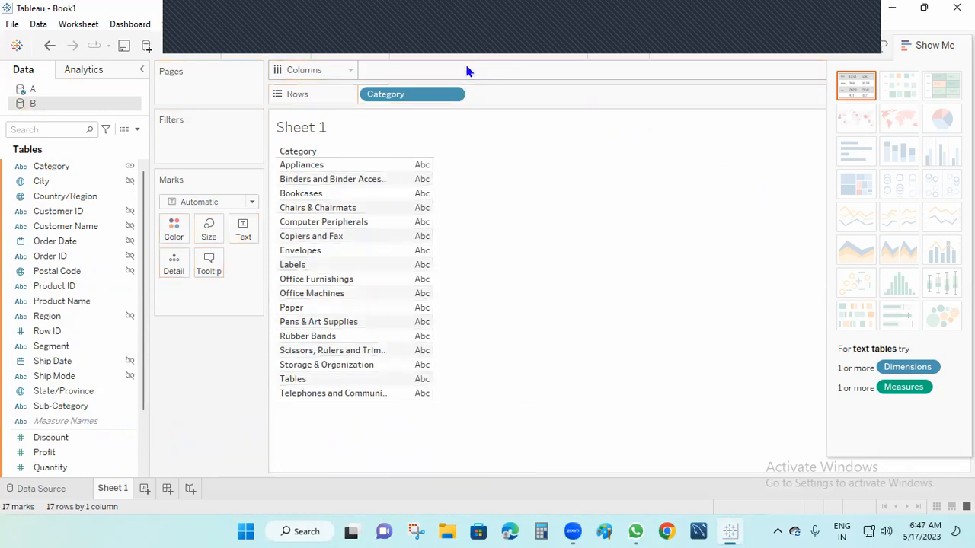
mouse_move(403, 96)
left_mouse_down()
mouse_move(216, 501)
mouse_move(261, 412)
mouse_move(530, 134)
mouse_move(371, 91)
mouse_move(429, 96)
mouse_move(421, 103)
left_mouse_up()
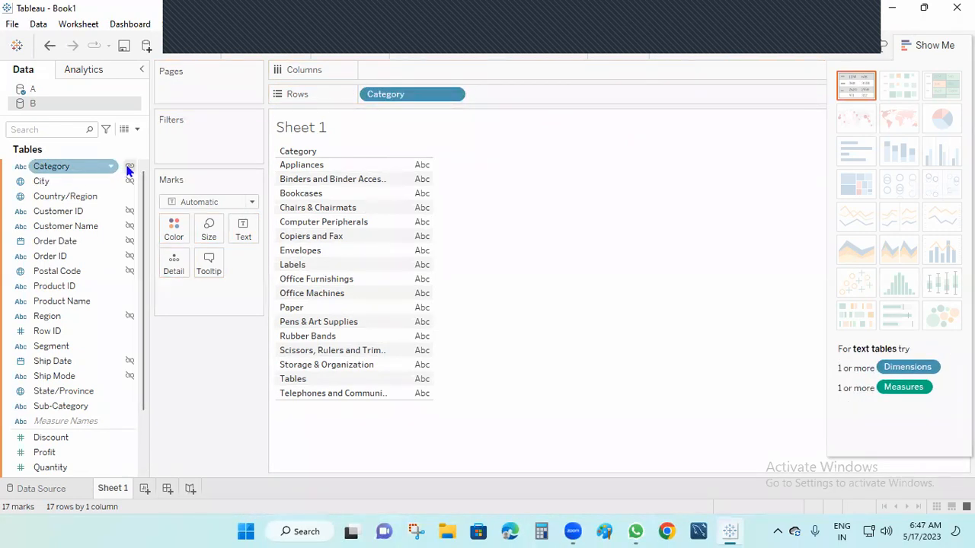
left_click_drag(402, 99, 134, 128)
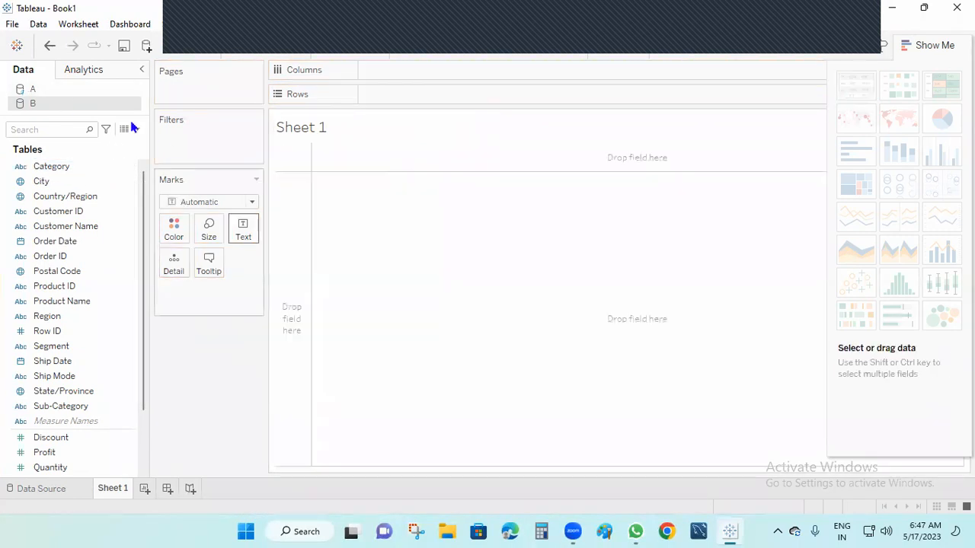
Step: Put source A's City on Rows, check source B's fields, then remove City to empty the view
left_click(59, 88)
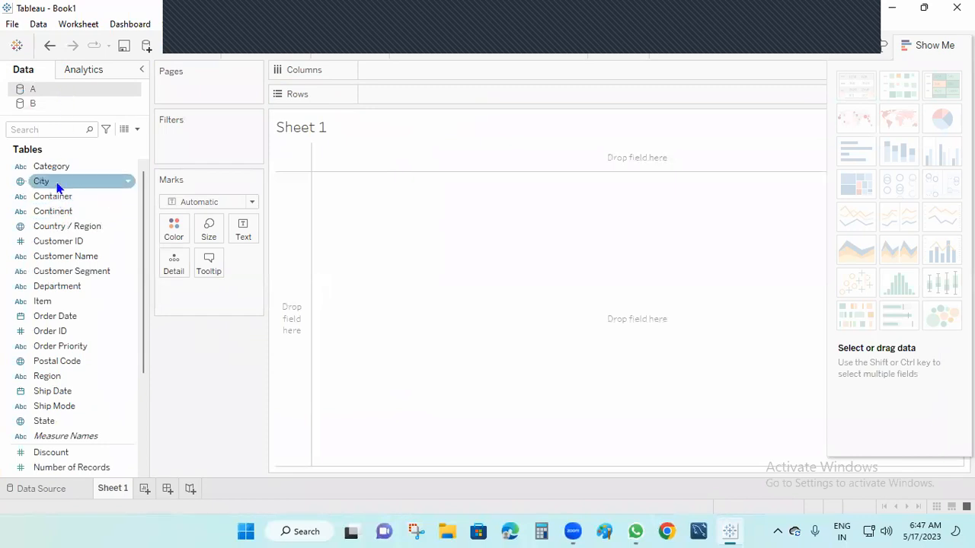
left_click_drag(54, 183, 404, 95)
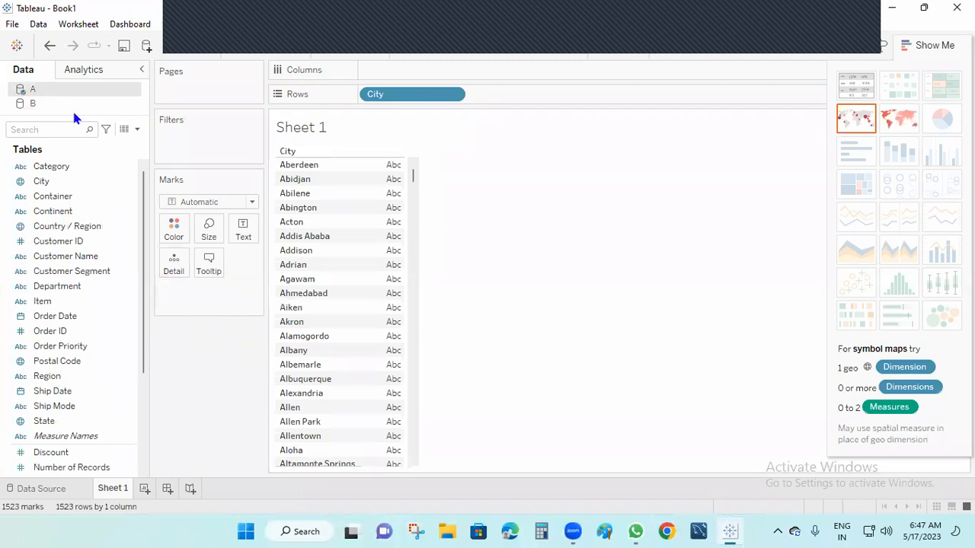
left_click(40, 100)
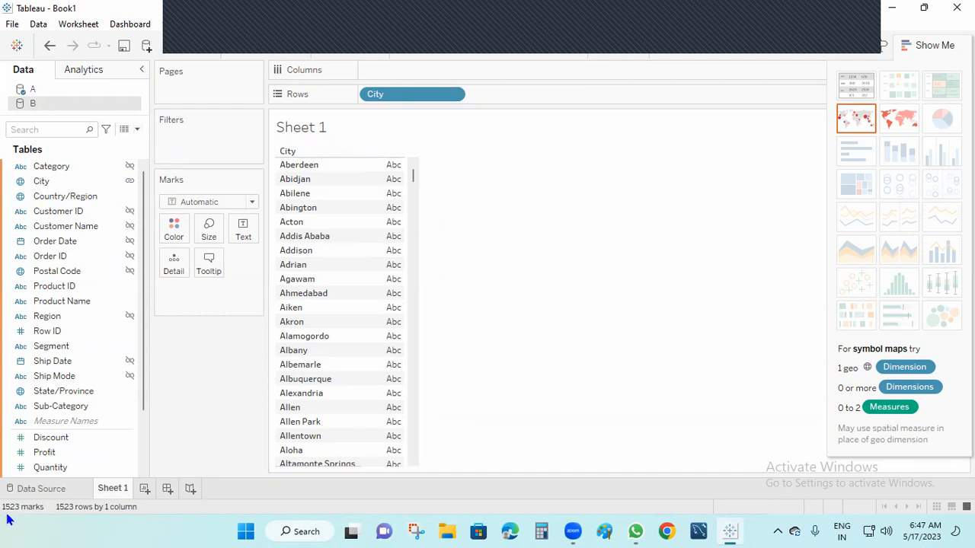
left_click_drag(404, 96, 565, 269)
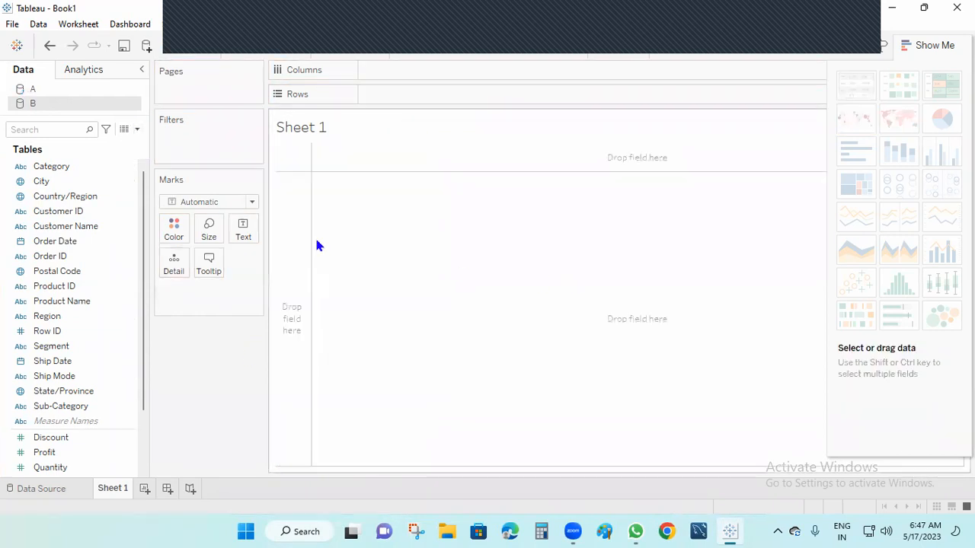
Step: List source A's 149 State values as rows, found via an 'ST' field search
left_click(94, 88)
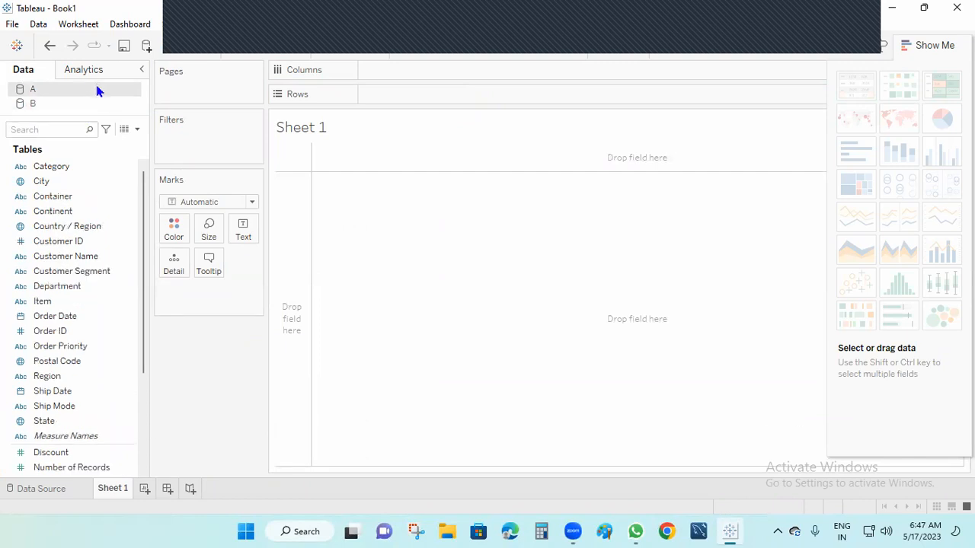
type("ST")
left_click_drag(65, 226, 412, 87)
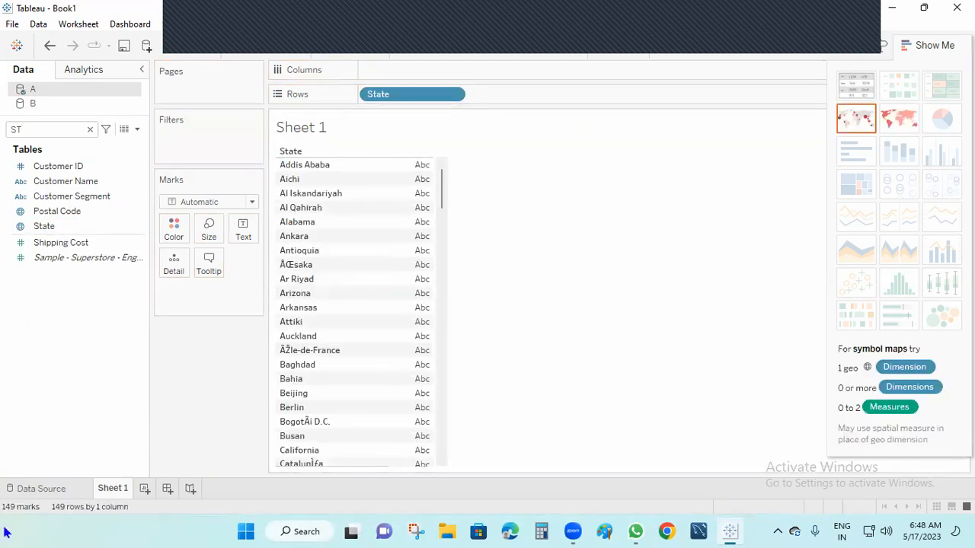
Step: Glance at the Data Source page, return to Sheet 1, clear the search, and select source B
left_click(18, 491)
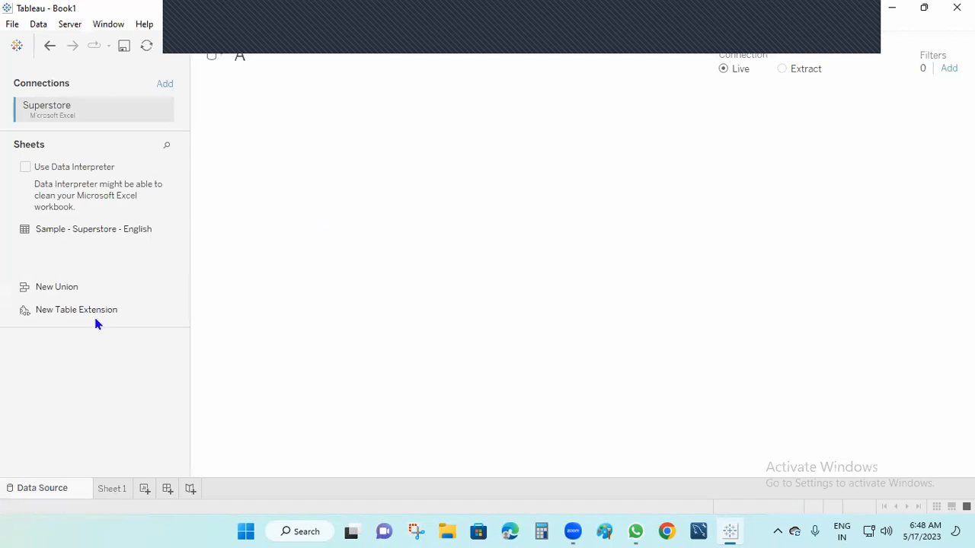
left_click(107, 490)
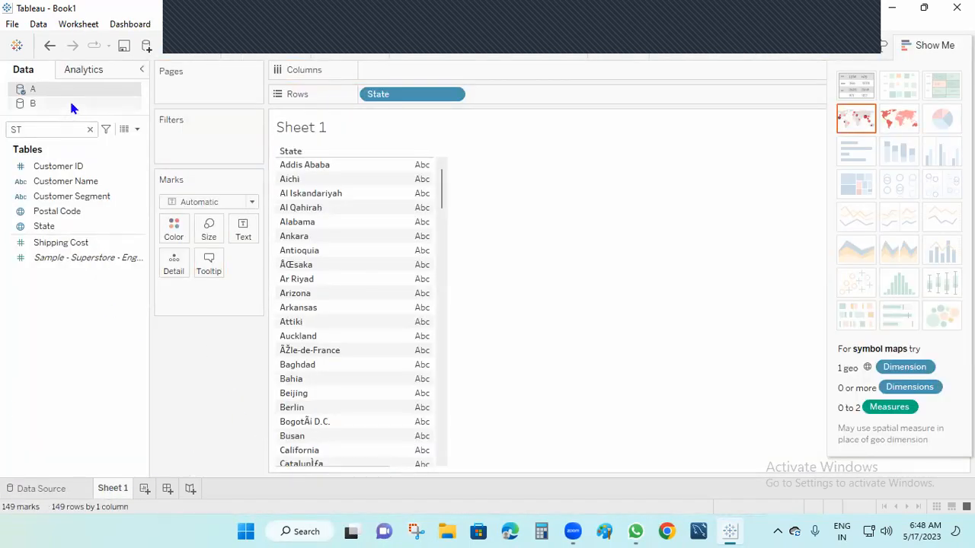
left_click(90, 130)
left_click(44, 106)
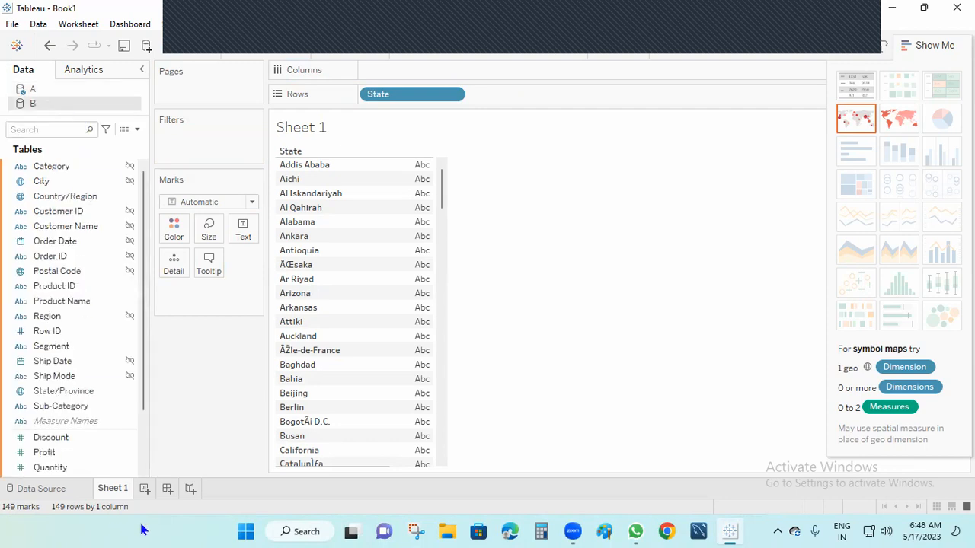
Step: On a new Sheet 2, list source B's 59 State/Province values as rows
left_click(144, 493)
left_click(74, 129)
type("ST")
left_click_drag(72, 211, 406, 93)
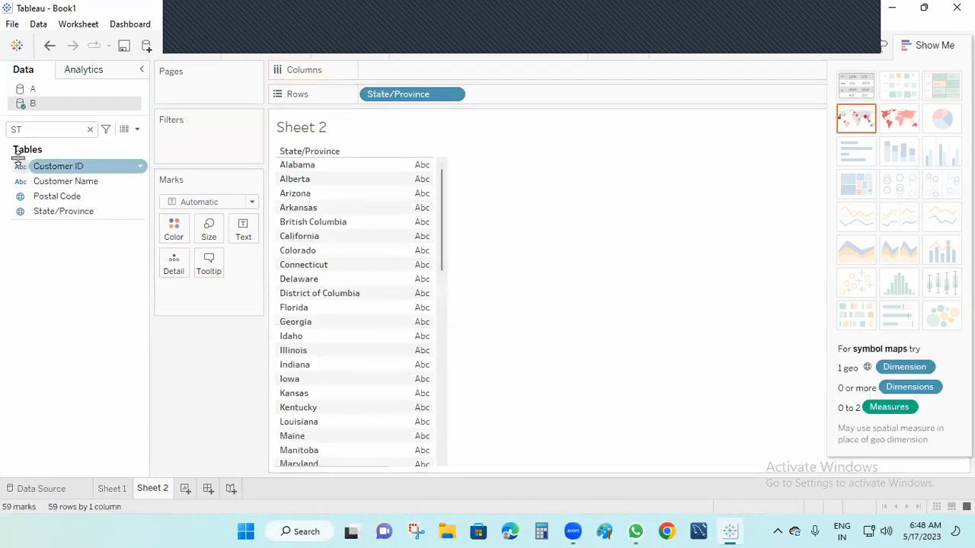
left_click(89, 130)
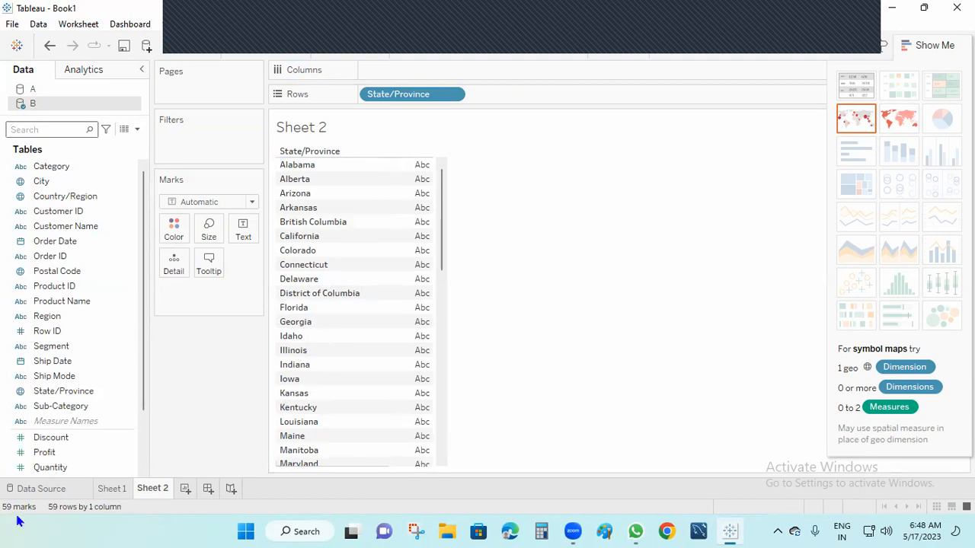
scroll(350, 416, "down", 10)
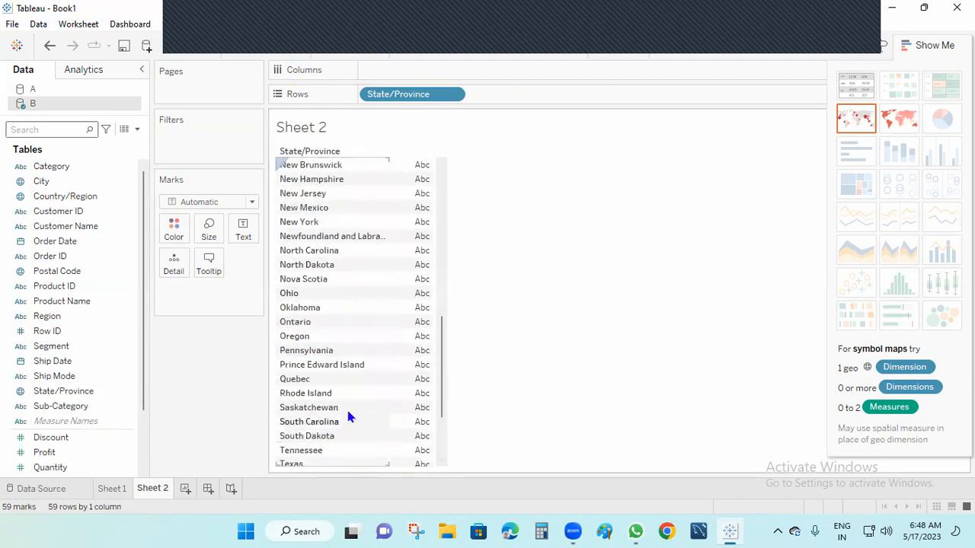
scroll(333, 435, "down", 3)
scroll(330, 444, "up", 5)
Step: On Sheet 1, add B's State/Province beside A's State and dismiss the no-relationship warning
left_click(112, 490)
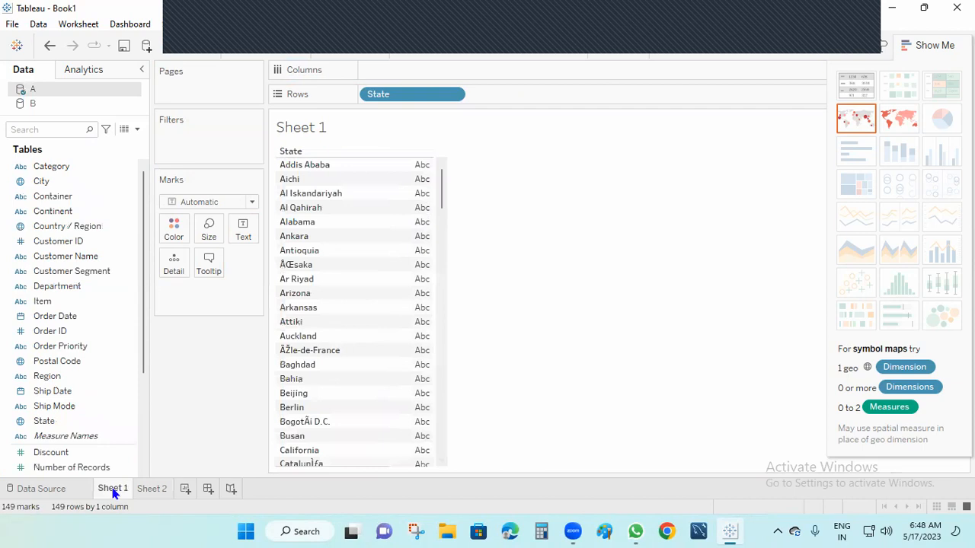
scroll(267, 383, "down", 7)
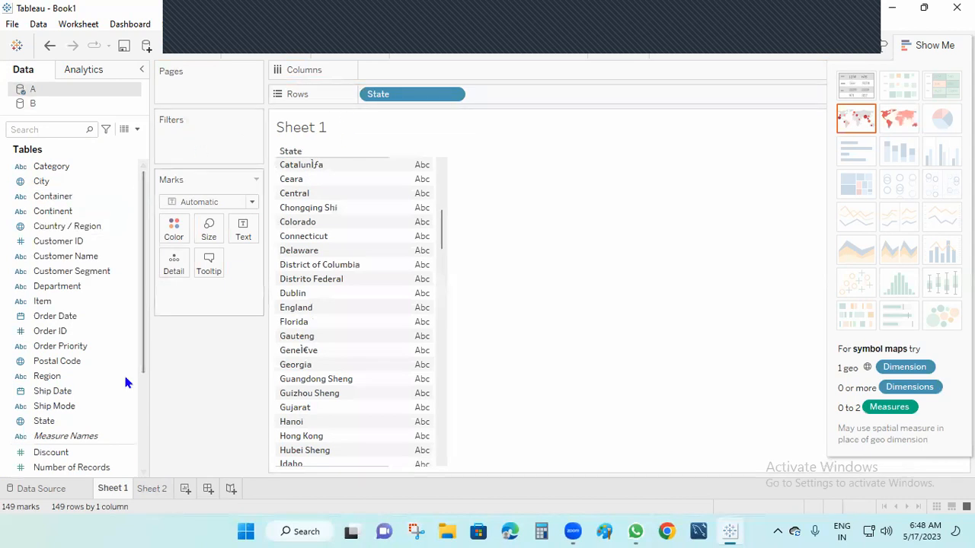
left_click(67, 128)
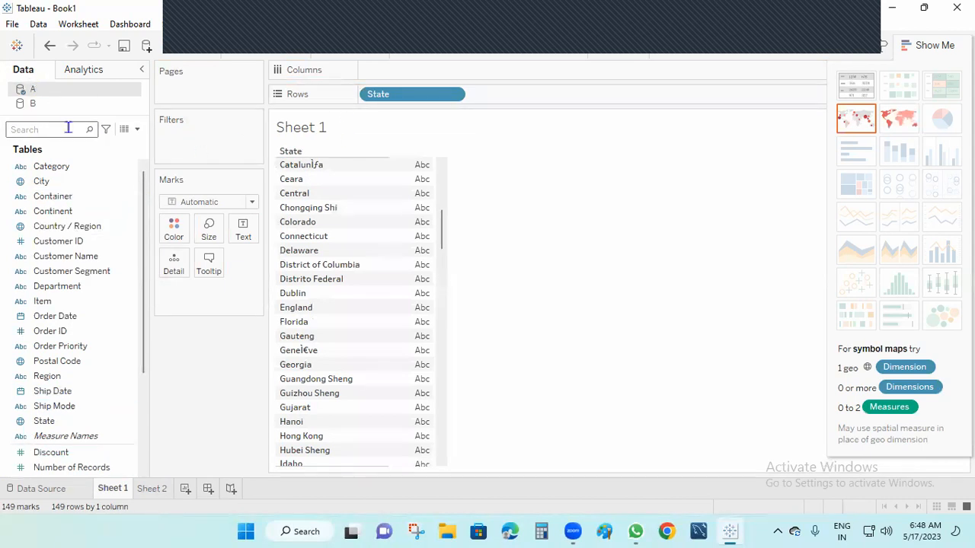
type("ST")
left_click(48, 104)
double_click(44, 130)
key("BackSpace")
type("ST")
left_click_drag(45, 211, 533, 92)
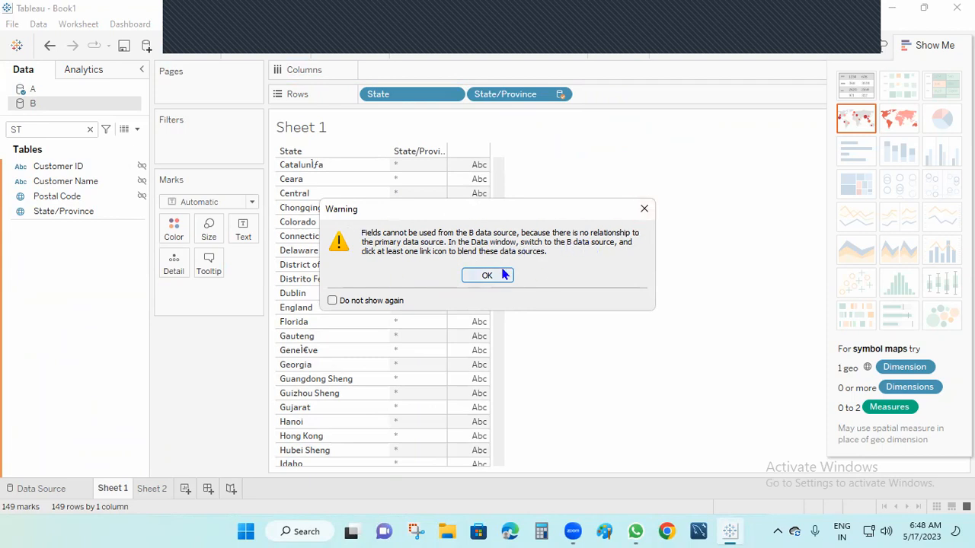
left_click(644, 209)
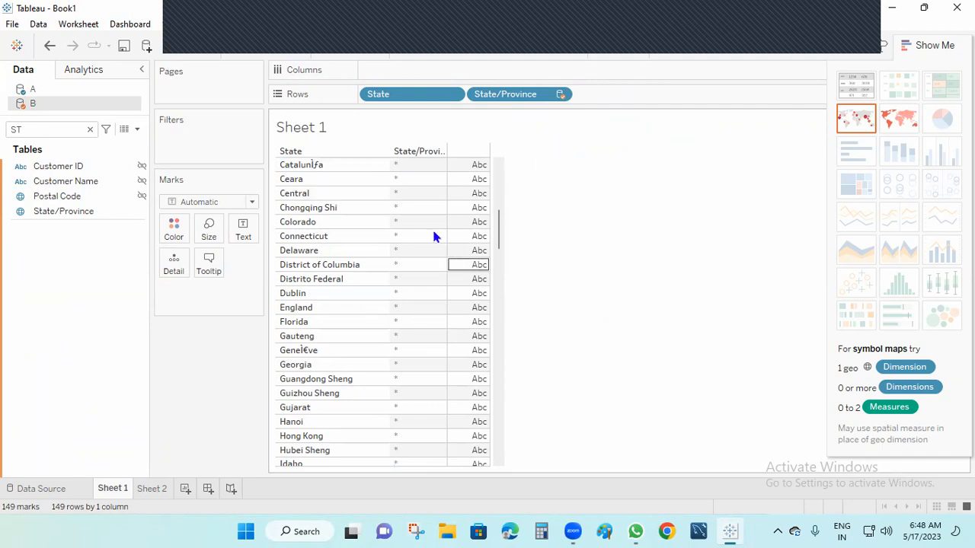
Step: Remove State and State/Province from Rows, dismissing the repeated warning, leaving the view empty
scroll(428, 290, "down", 8)
left_click_drag(500, 278, 517, 163)
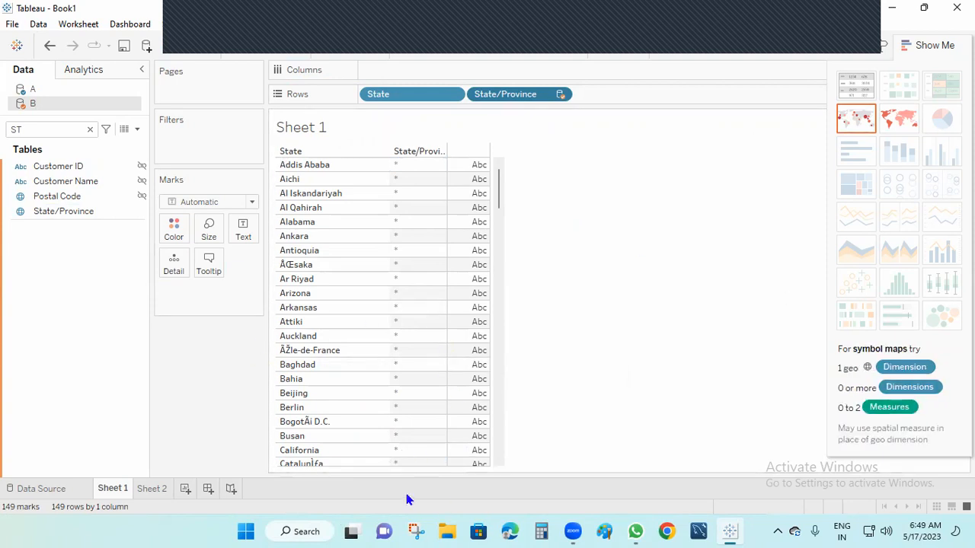
left_click(90, 129)
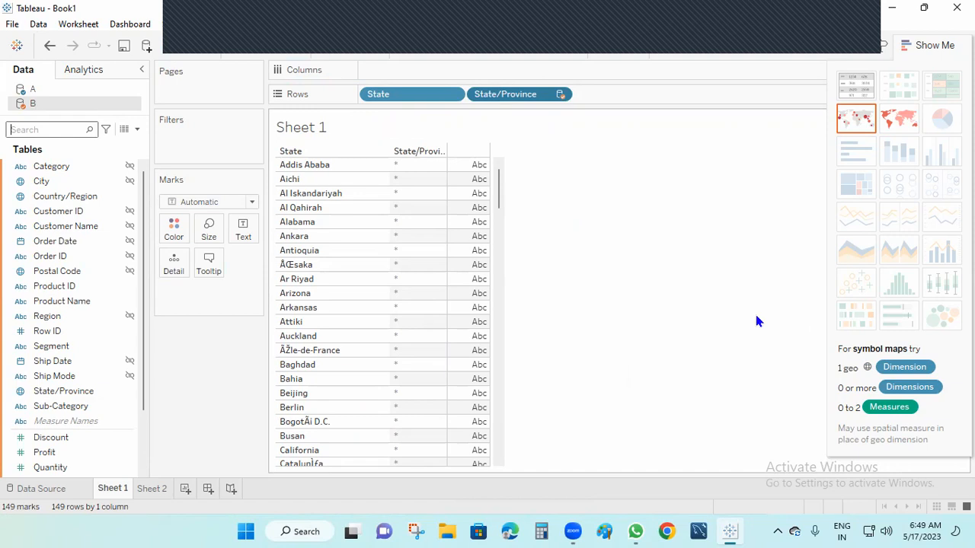
left_click_drag(369, 95, 531, 119)
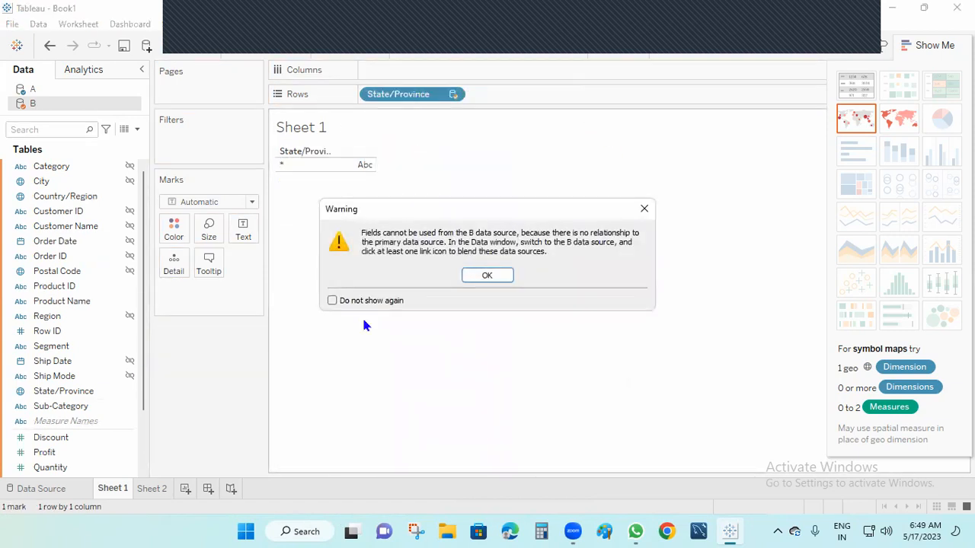
left_click(507, 280)
left_click_drag(398, 93, 406, 409)
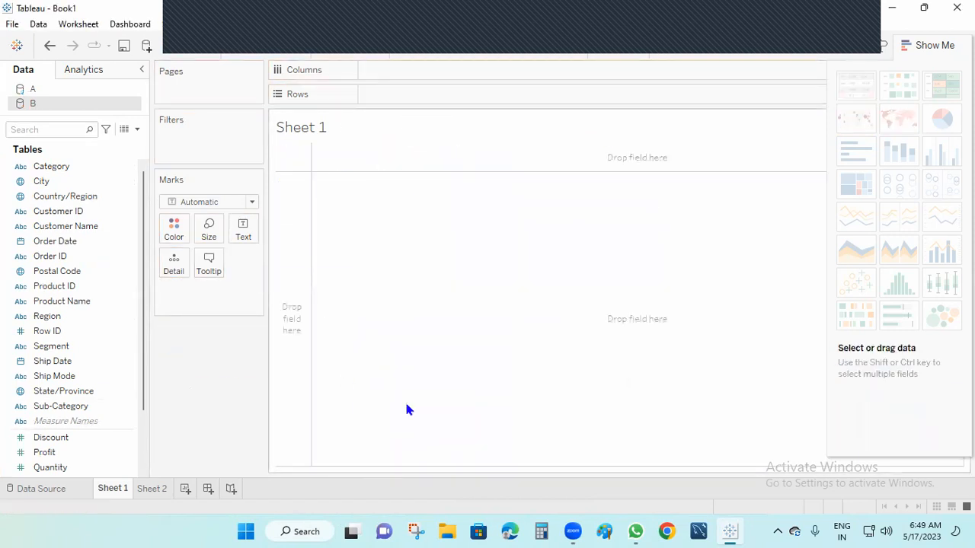
Step: List source A's Category values as a 17-row text table
left_click(28, 90)
left_click_drag(43, 174, 375, 96)
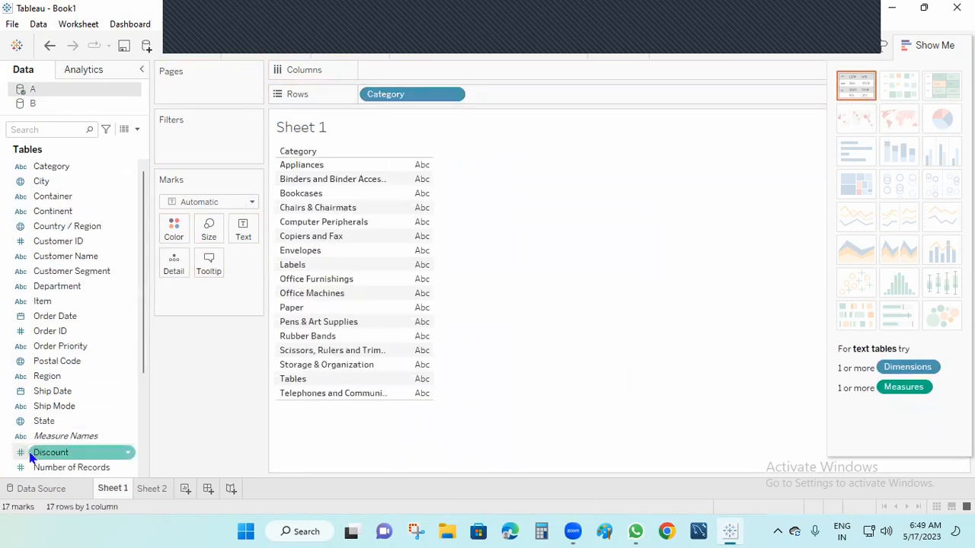
scroll(69, 304, "down", 3)
Step: Add source B's Sales to Columns, see it shows only zero, then remove SUM(Sales)
left_click(38, 107)
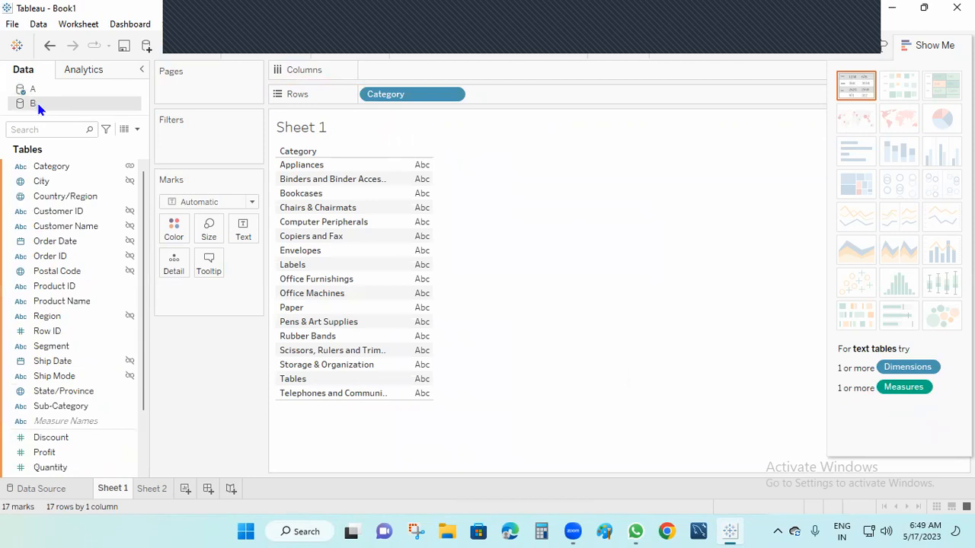
left_click(61, 454)
left_click_drag(61, 407, 392, 74)
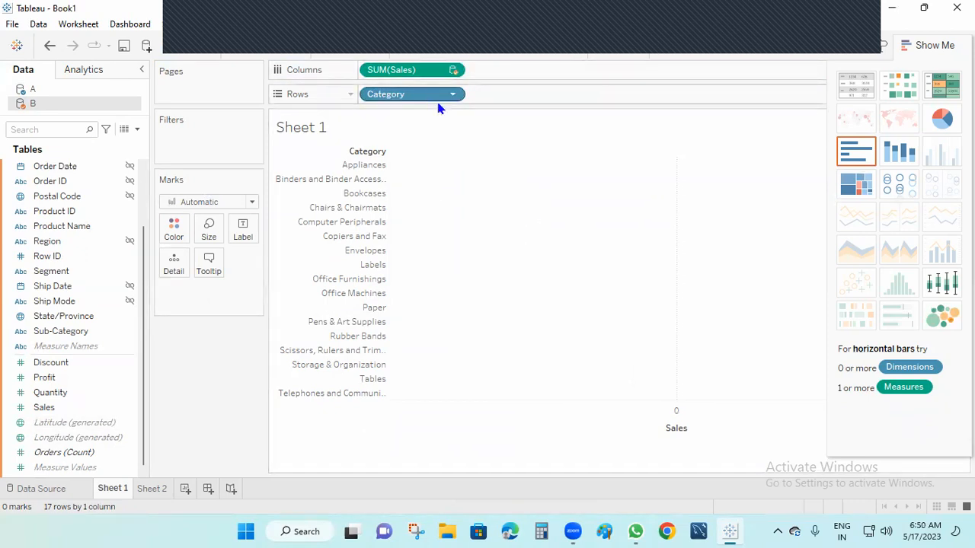
left_click_drag(385, 73, 149, 347)
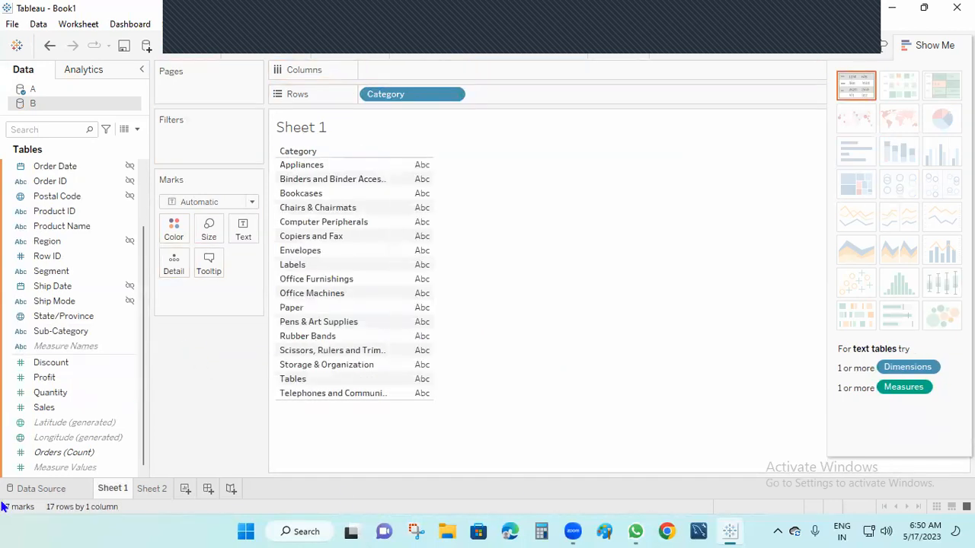